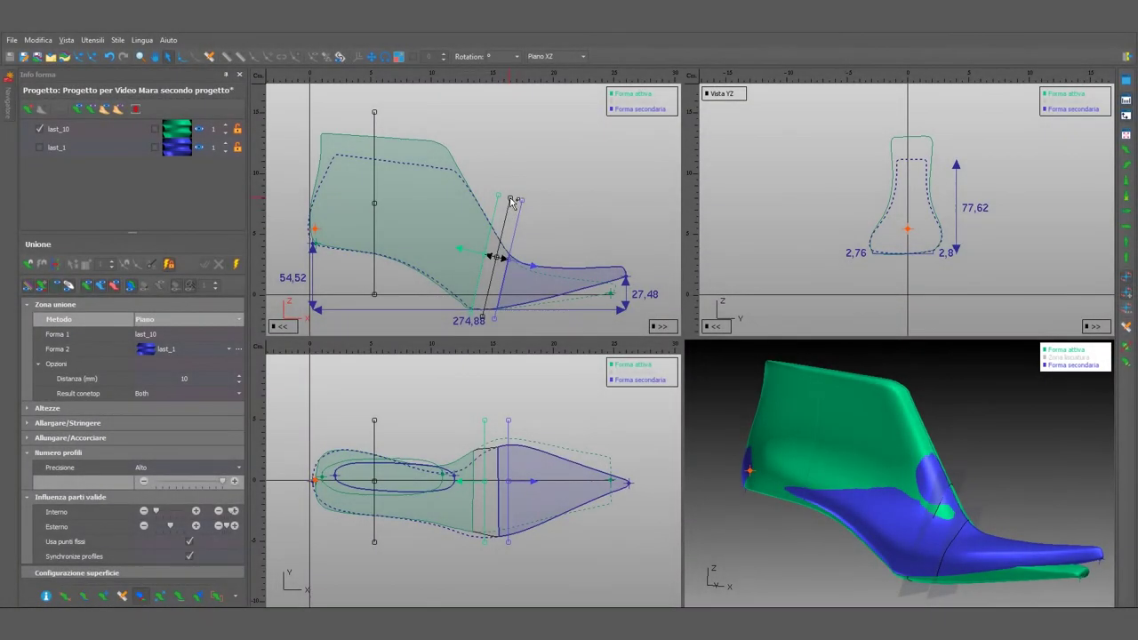
Tilt the ankle-boot join line nearly horizontal and position it at ankle height.
drag(511, 201, 551, 272)
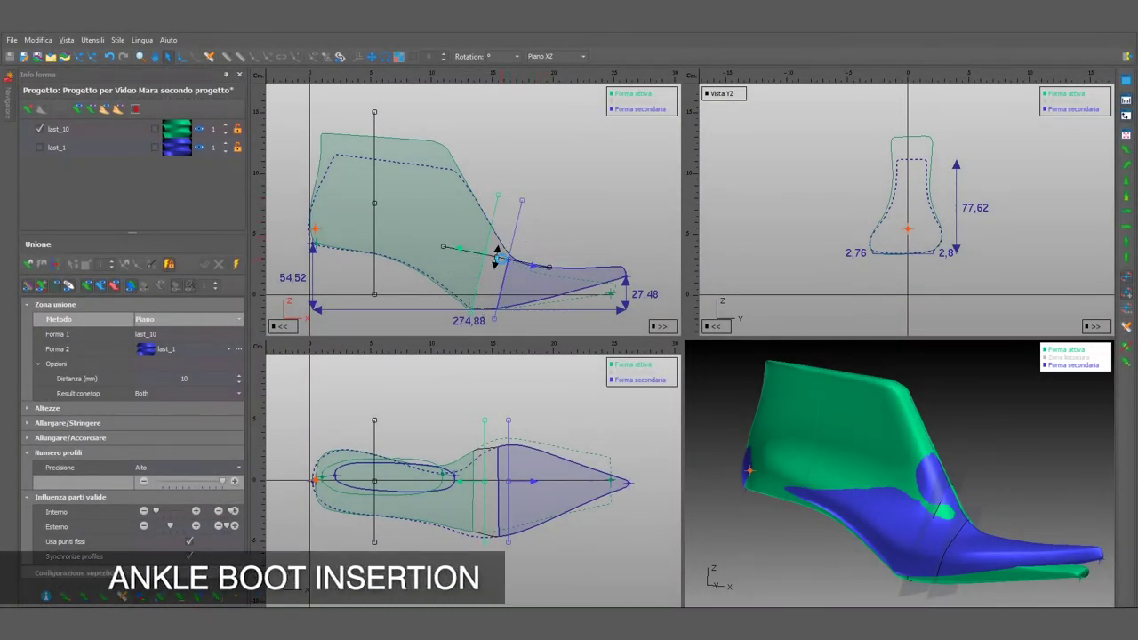
drag(501, 258, 373, 217)
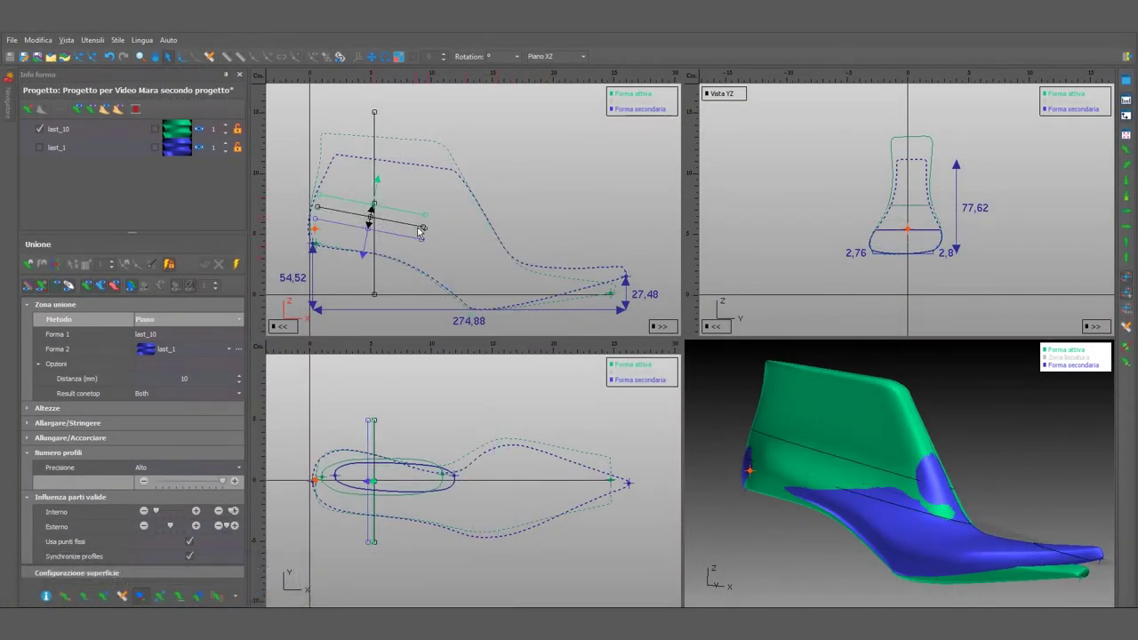
drag(443, 234, 488, 236)
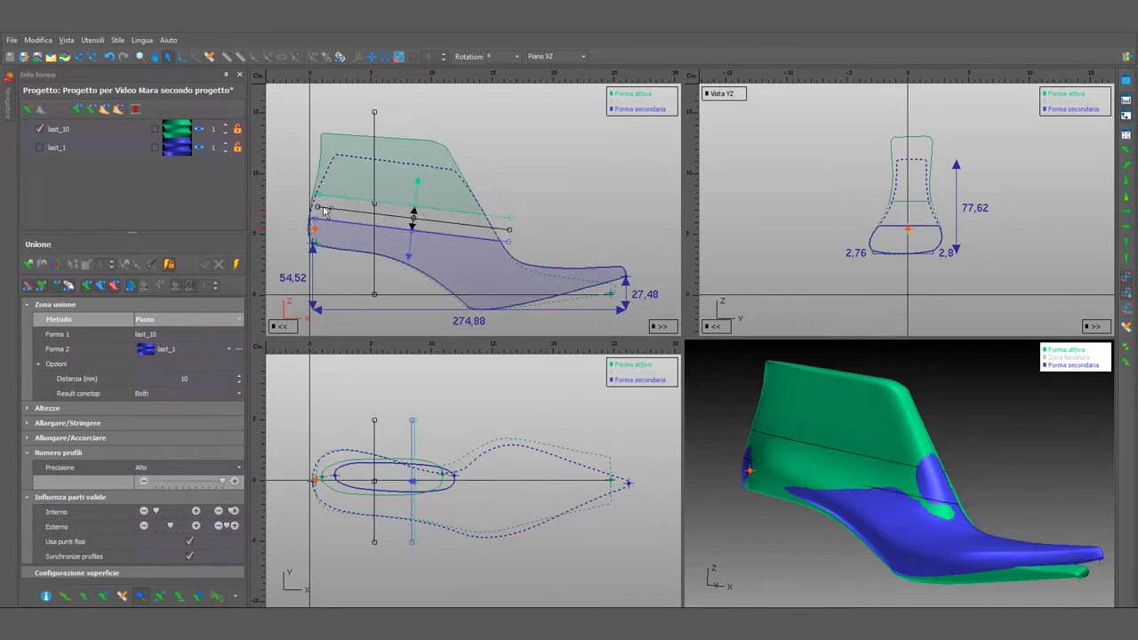
drag(324, 209, 315, 211)
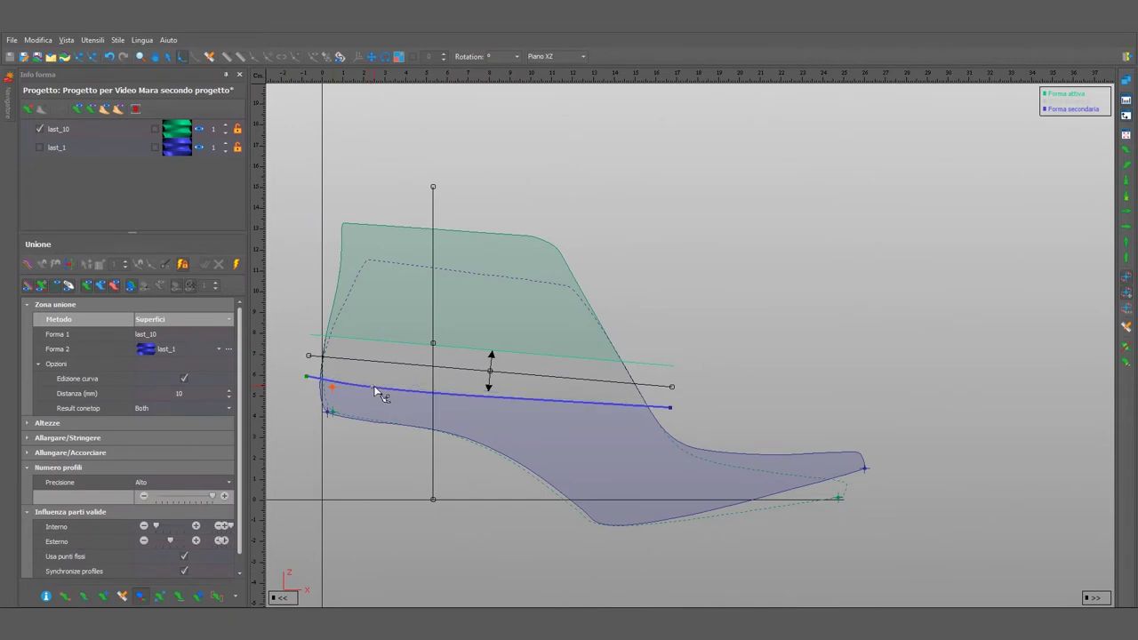
Bow the blue and green join lines downward, lower the green heel end, and restore four views.
mouse_move(375, 391)
mouse_down()
mouse_move(580, 446)
mouse_move(635, 451)
mouse_move(669, 428)
mouse_up()
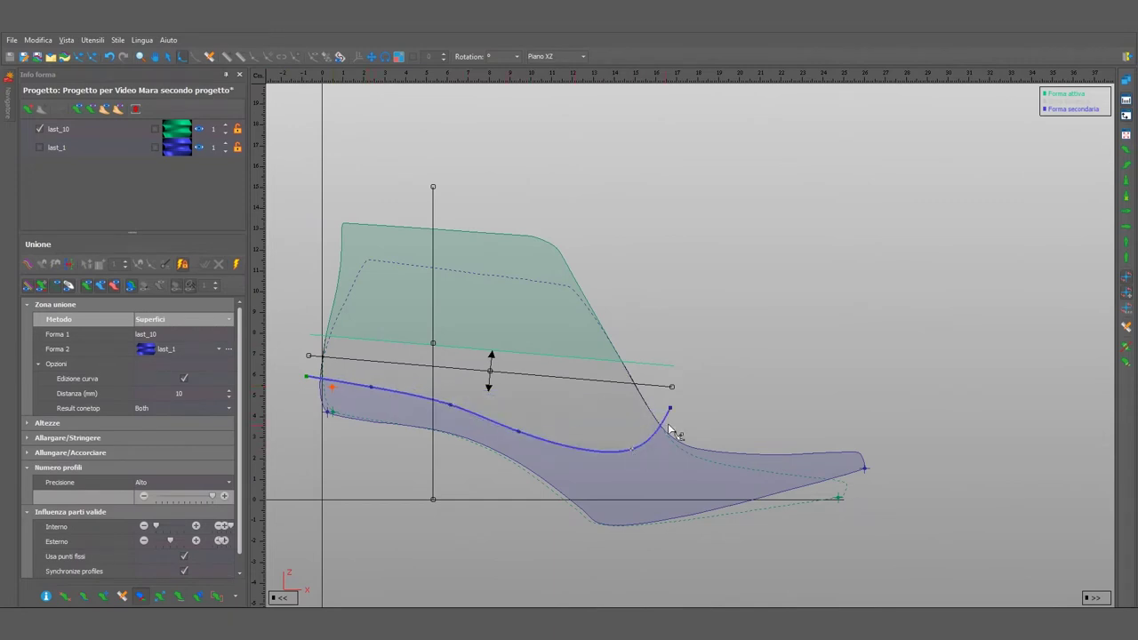
click(484, 353)
drag(347, 350, 626, 410)
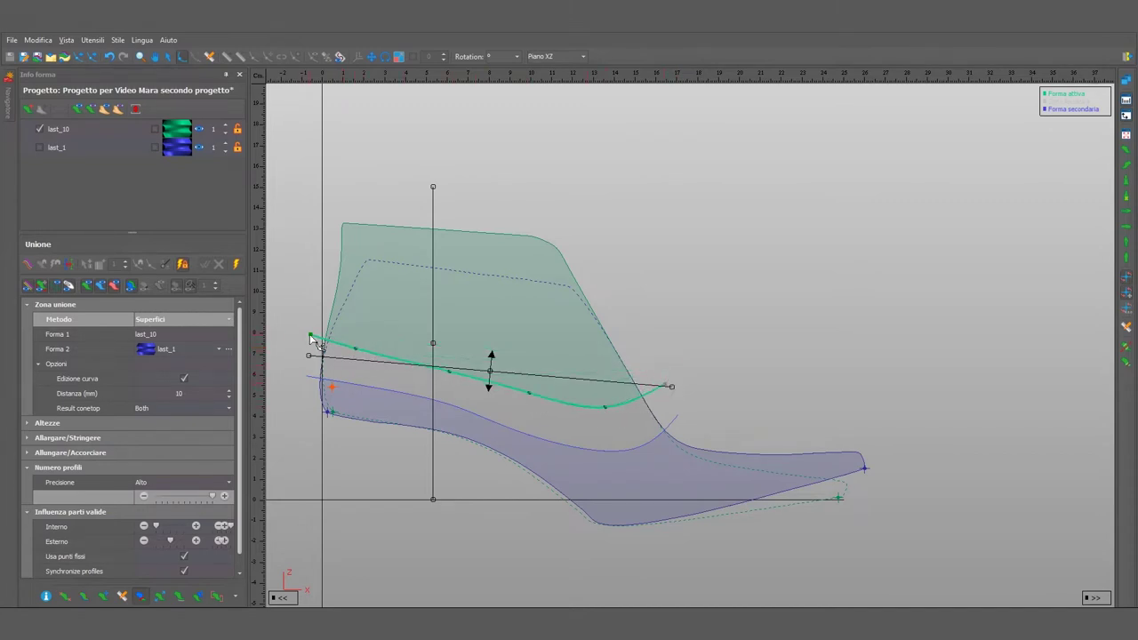
drag(311, 338, 314, 353)
key(space)
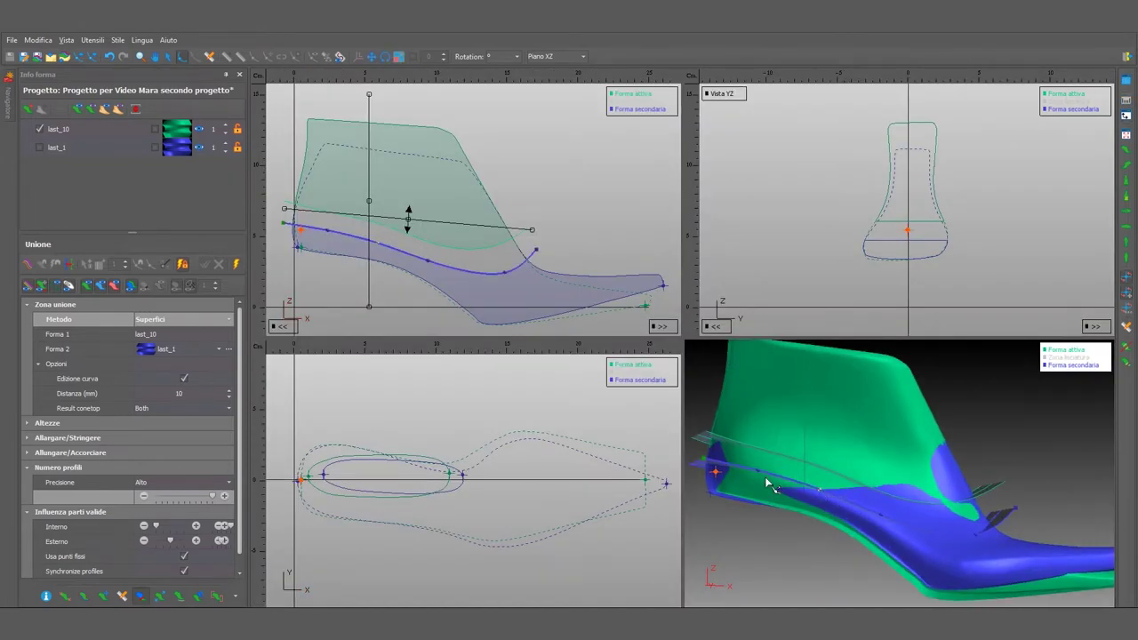
Reshape the green join curve on the 3D model, dropping its end onto the blue last.
mouse_move(916, 480)
middle_down()
mouse_move(996, 458)
mouse_move(877, 453)
mouse_move(960, 434)
mouse_move(860, 474)
mouse_move(909, 449)
middle_up()
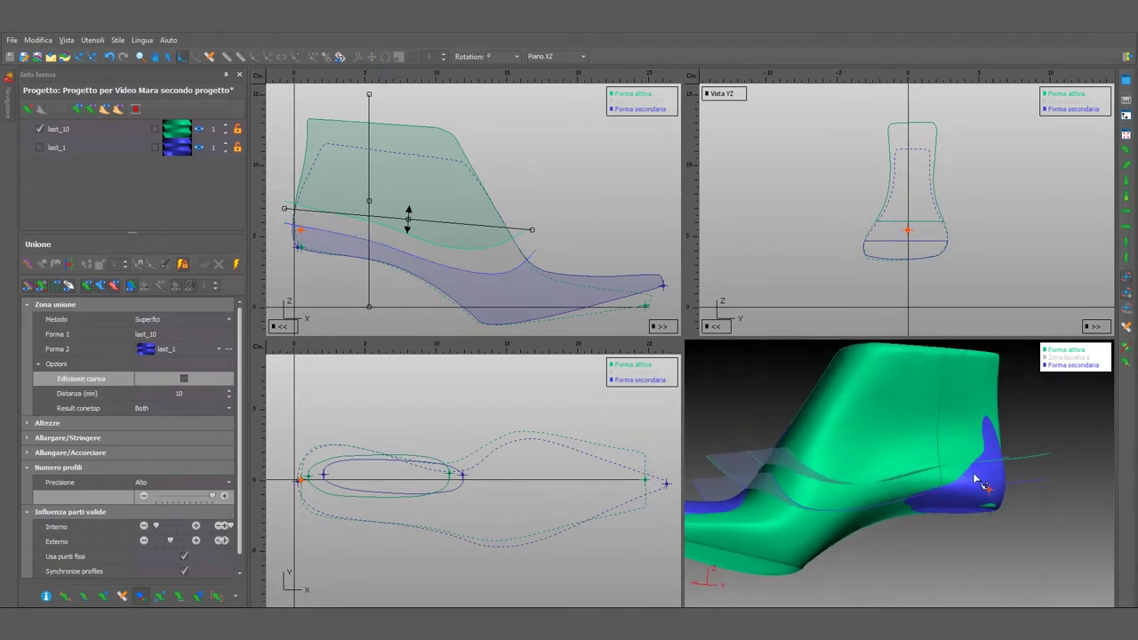
click(982, 477)
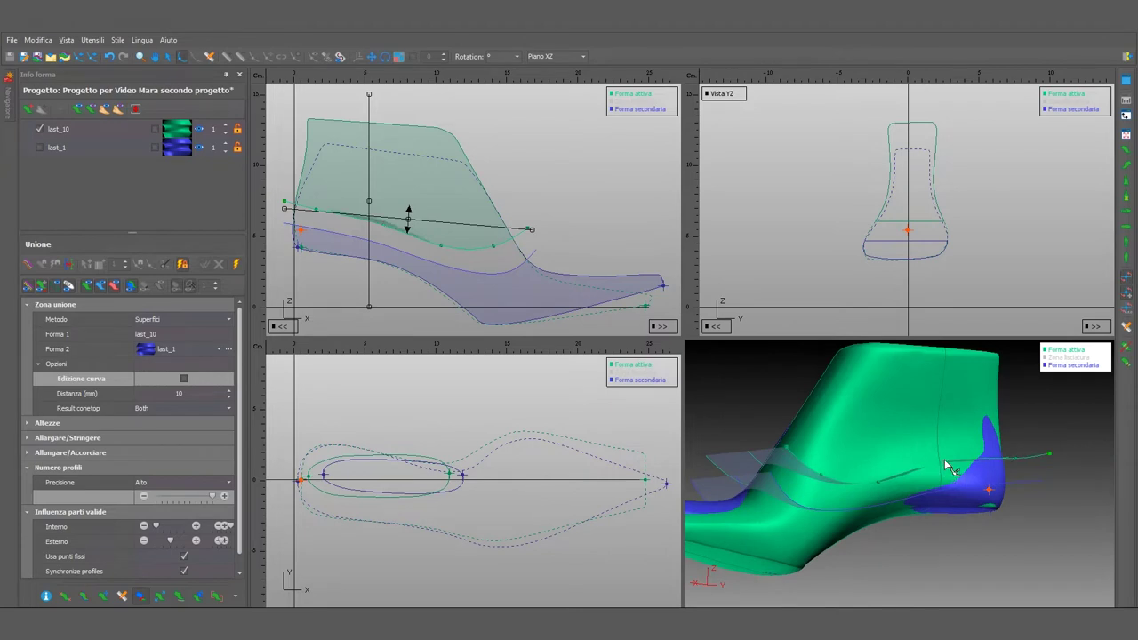
drag(947, 471, 948, 463)
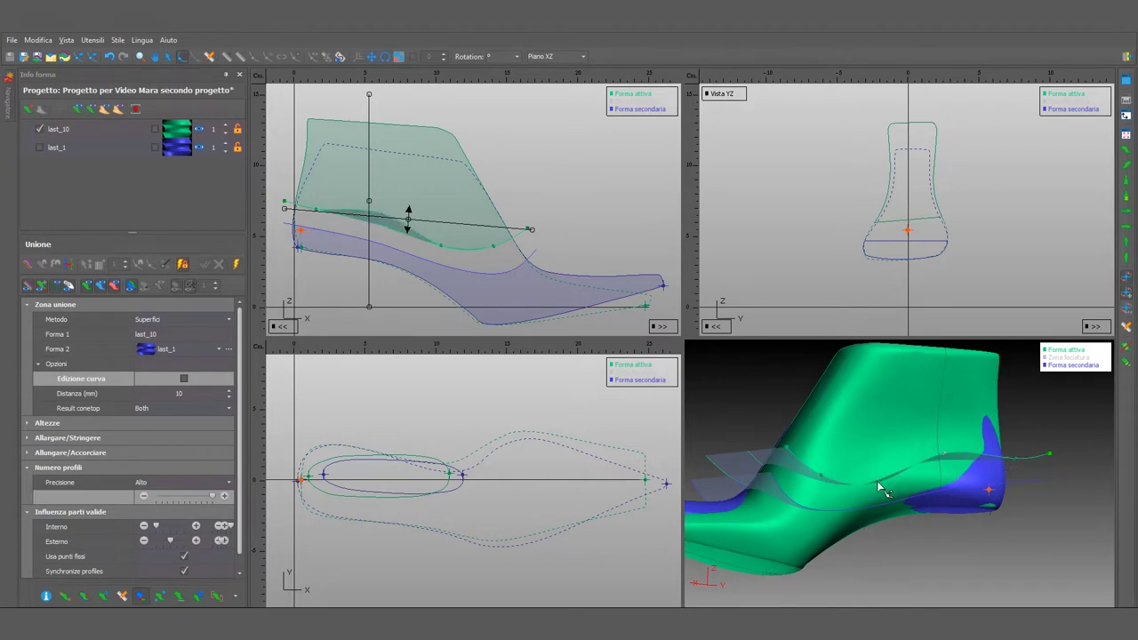
drag(876, 481, 878, 464)
drag(1016, 462, 1013, 452)
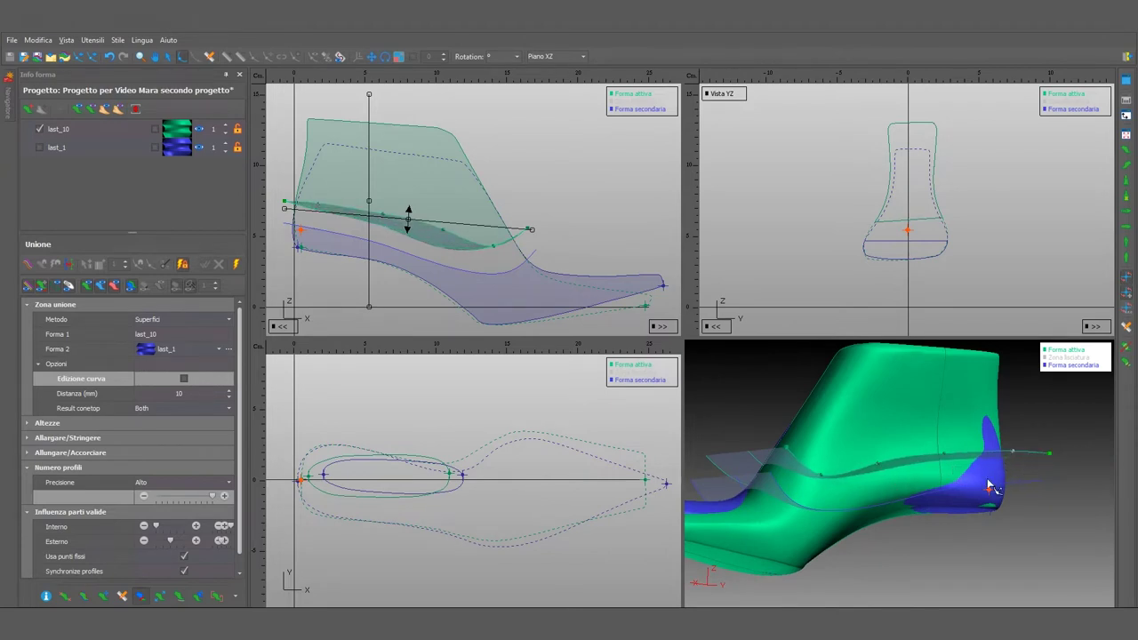
drag(978, 489, 992, 499)
Pull the blue join curve along the model and check the resulting blend band.
middle_drag(1003, 490, 960, 494)
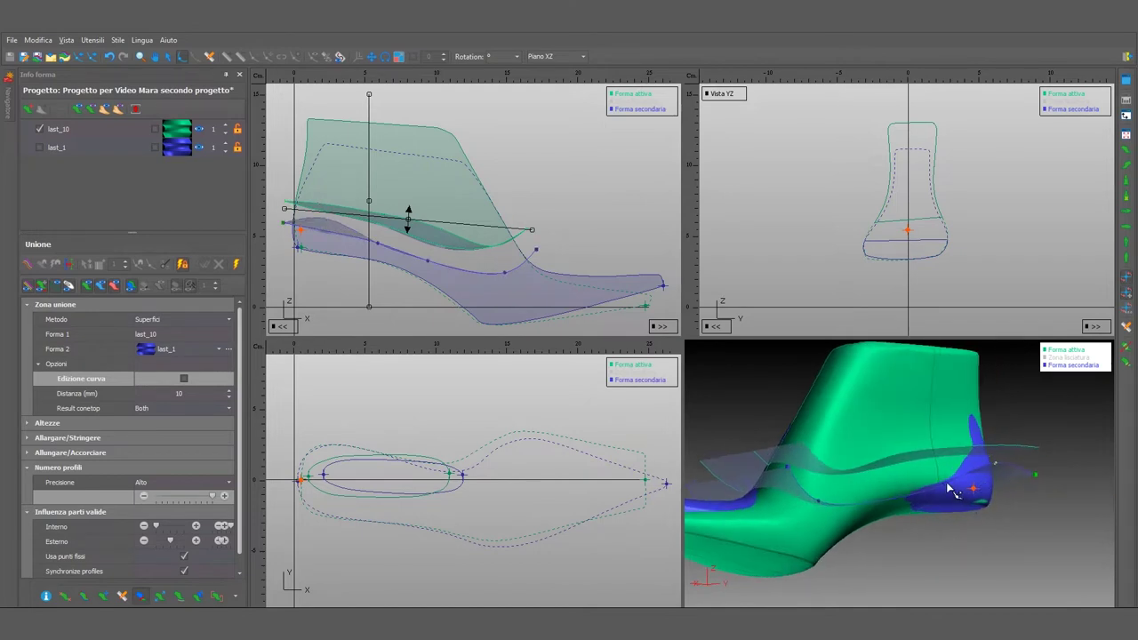
mouse_move(953, 491)
mouse_down()
mouse_move(900, 494)
mouse_move(896, 477)
mouse_up()
drag(812, 496, 820, 503)
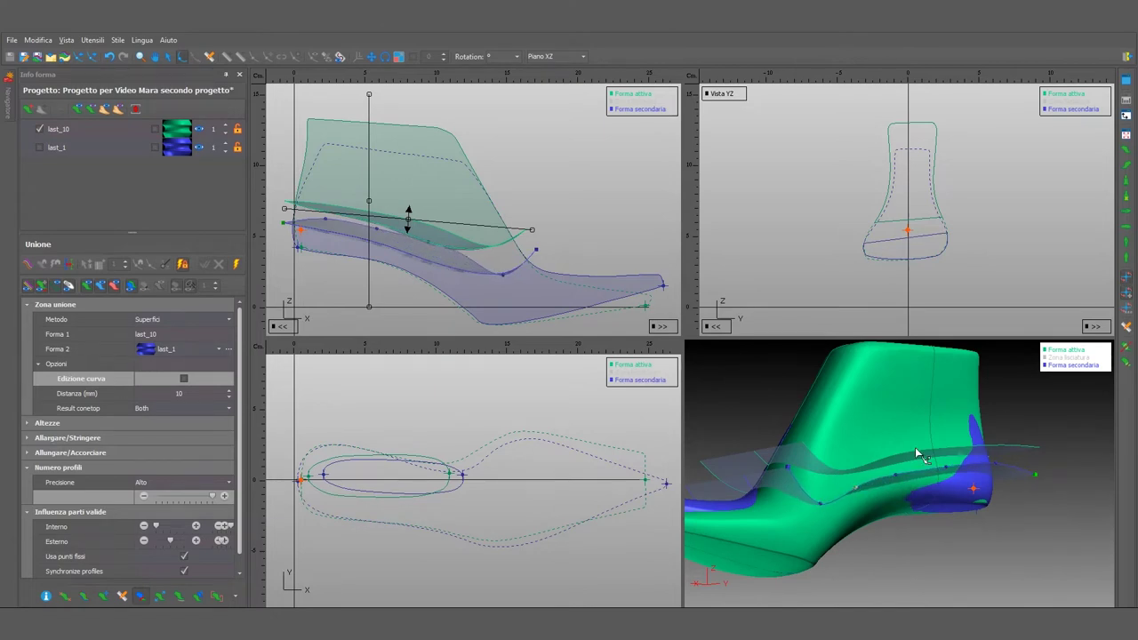
mouse_move(915, 447)
middle_down()
mouse_move(912, 462)
mouse_move(815, 525)
mouse_move(907, 496)
mouse_move(889, 490)
middle_up()
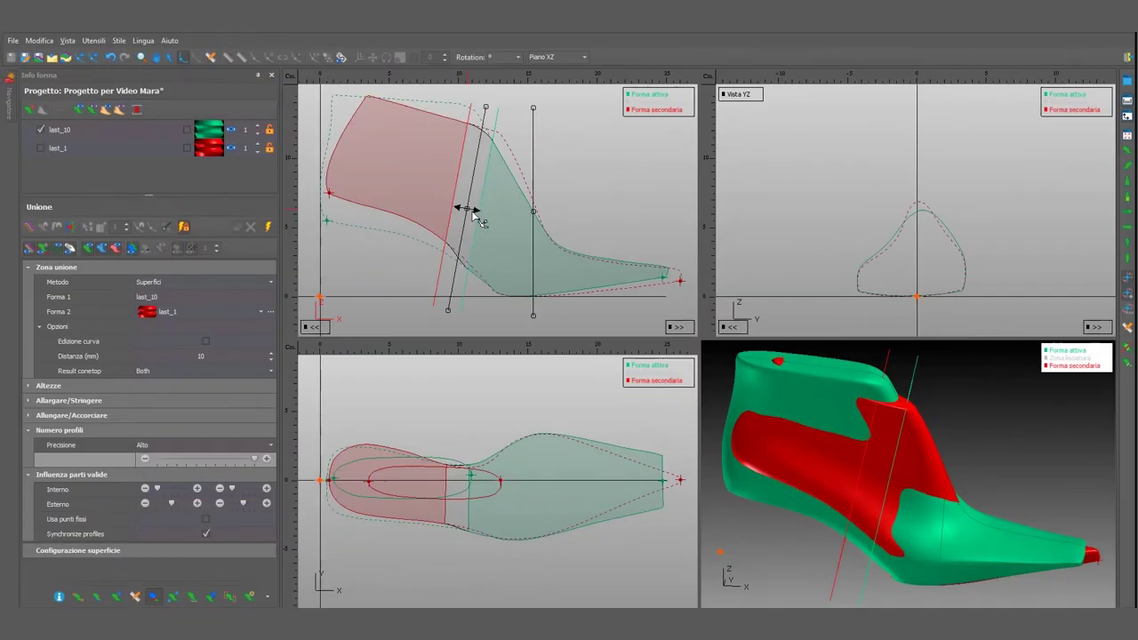
Move the toe join line toward the toe and tilt it across the forepart.
drag(473, 214, 533, 235)
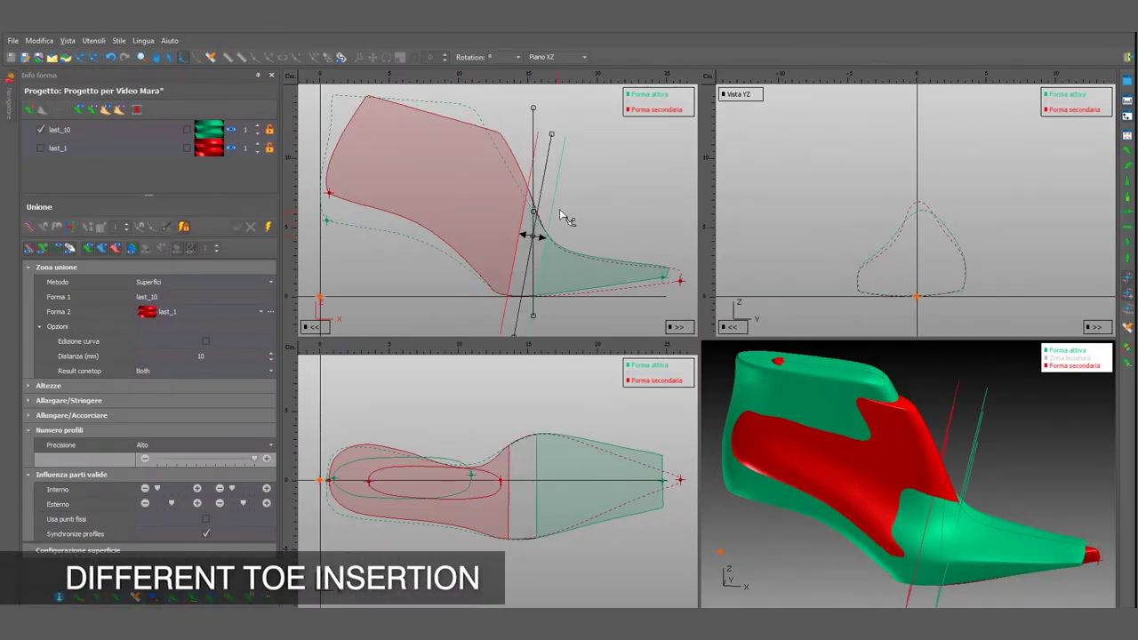
drag(559, 140, 574, 201)
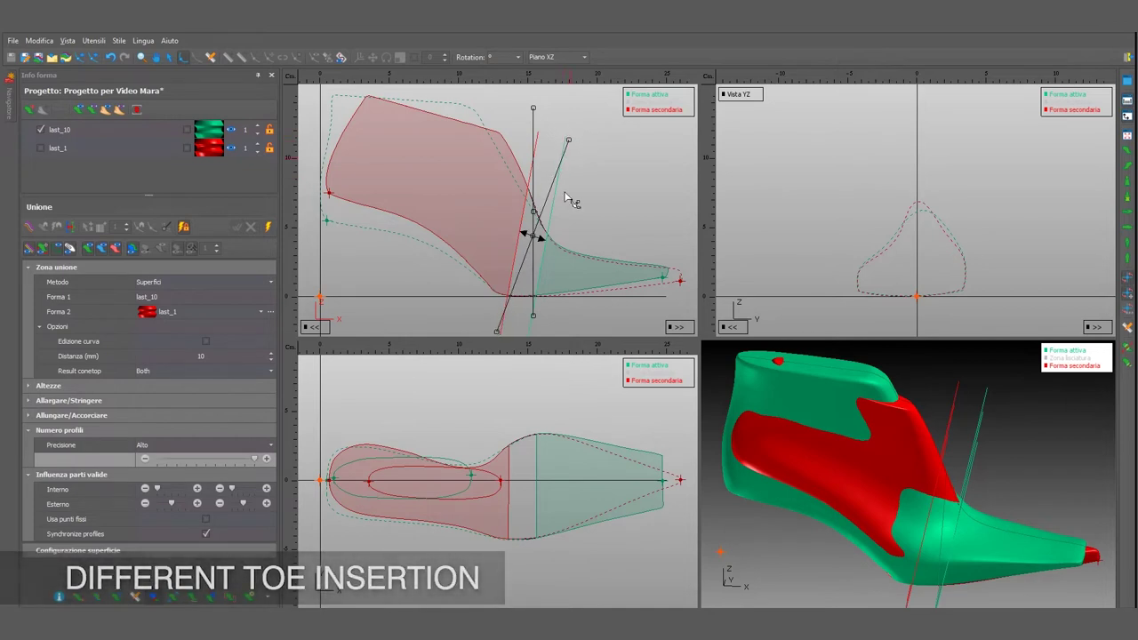
drag(537, 237, 547, 241)
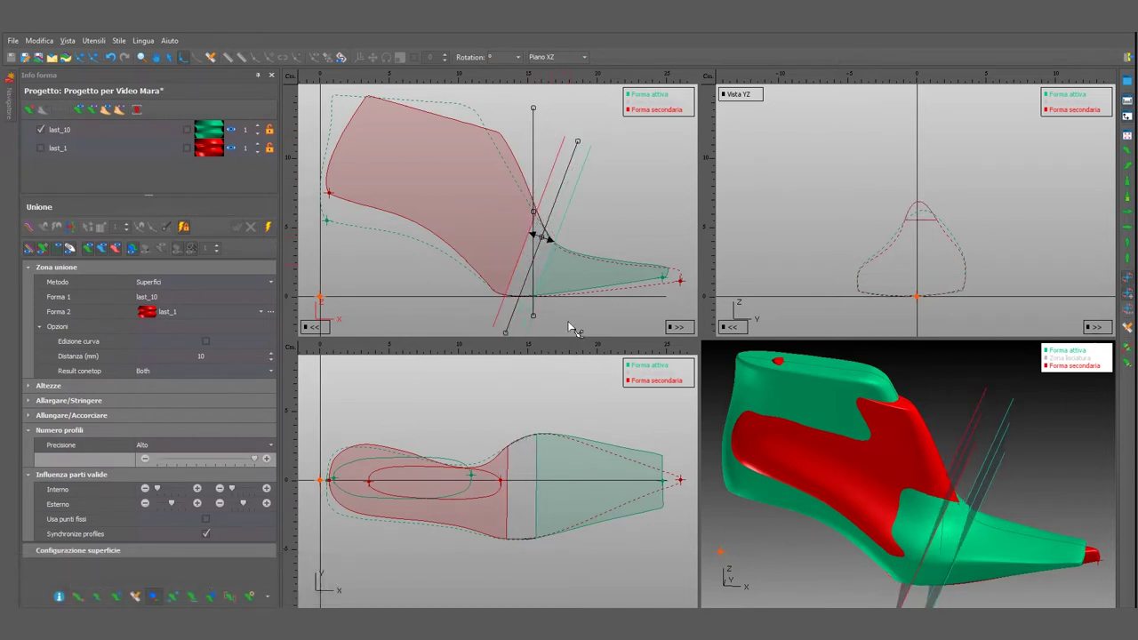
drag(905, 464, 914, 455)
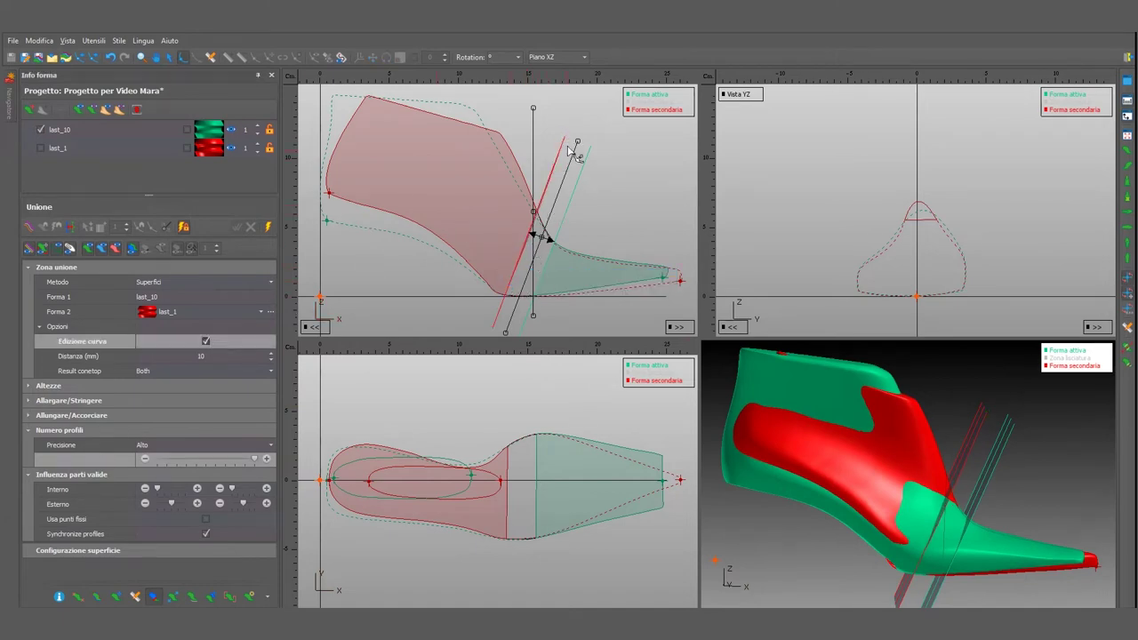
Bow the red and green toe join curves, then set the instep join line diagonally.
drag(569, 152, 542, 135)
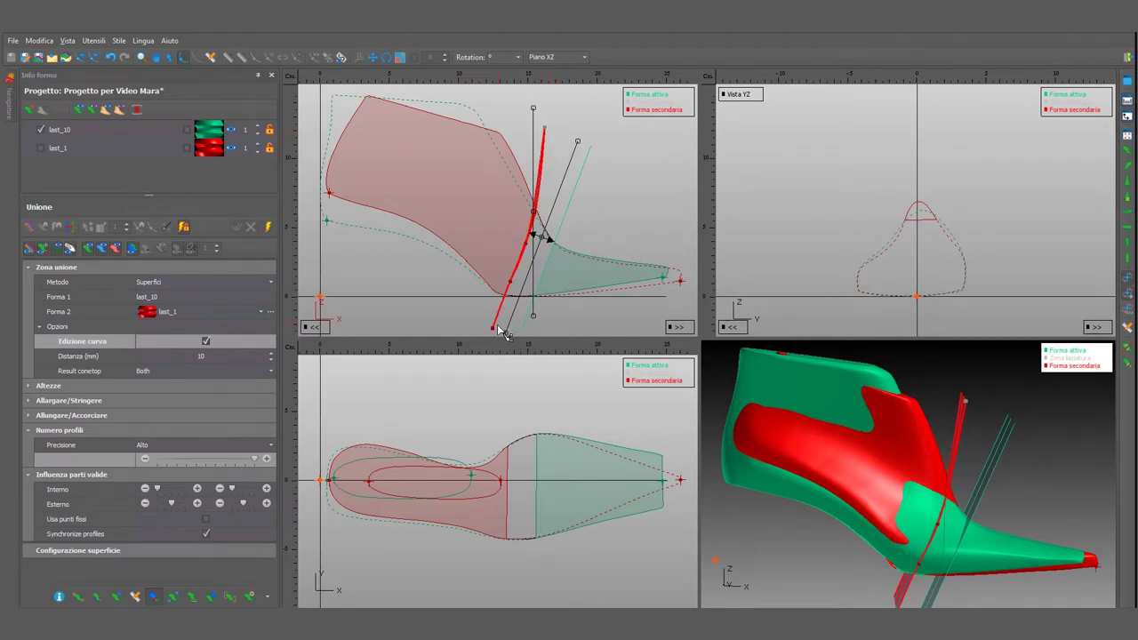
drag(501, 332, 518, 320)
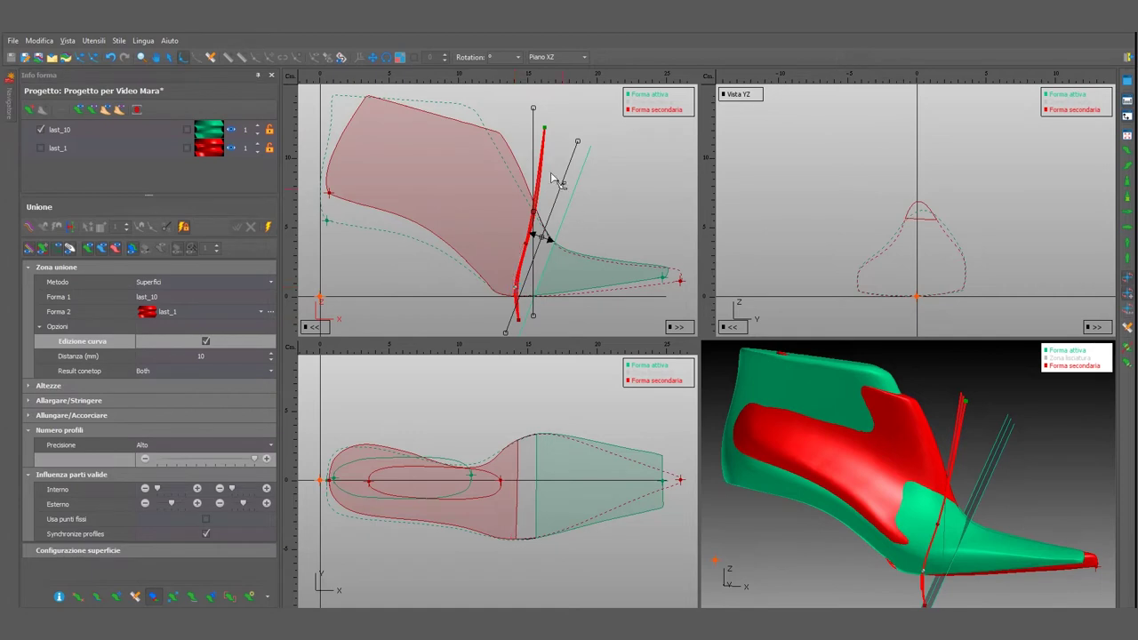
drag(538, 191, 573, 207)
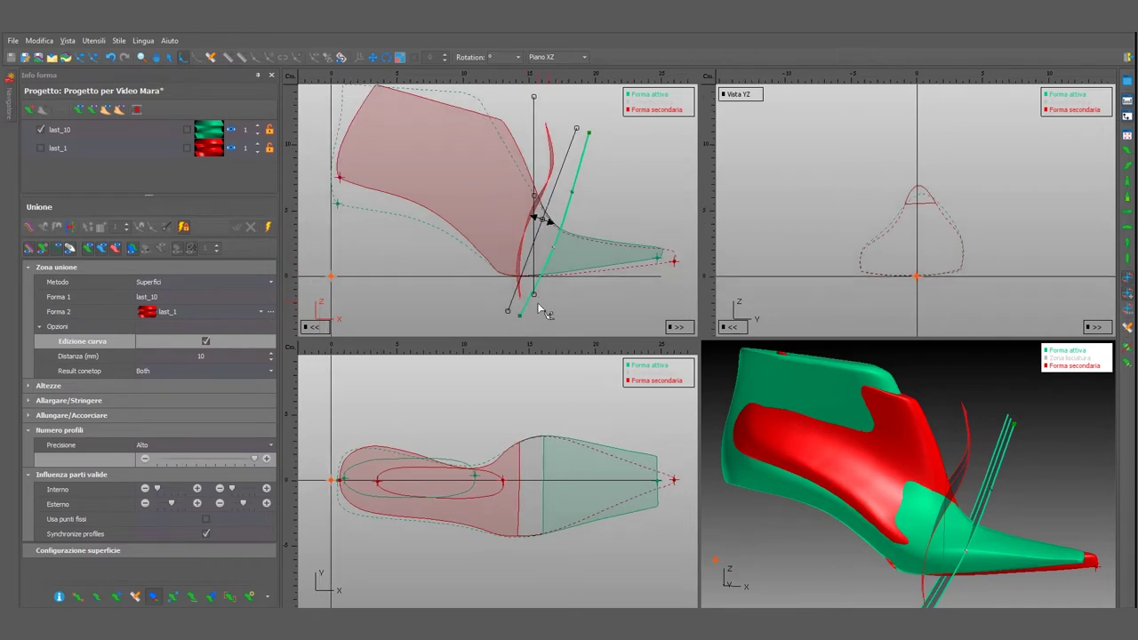
drag(539, 282, 523, 320)
mouse_move(909, 478)
mouse_down()
mouse_move(958, 542)
mouse_move(943, 543)
mouse_move(960, 556)
mouse_move(935, 589)
mouse_up()
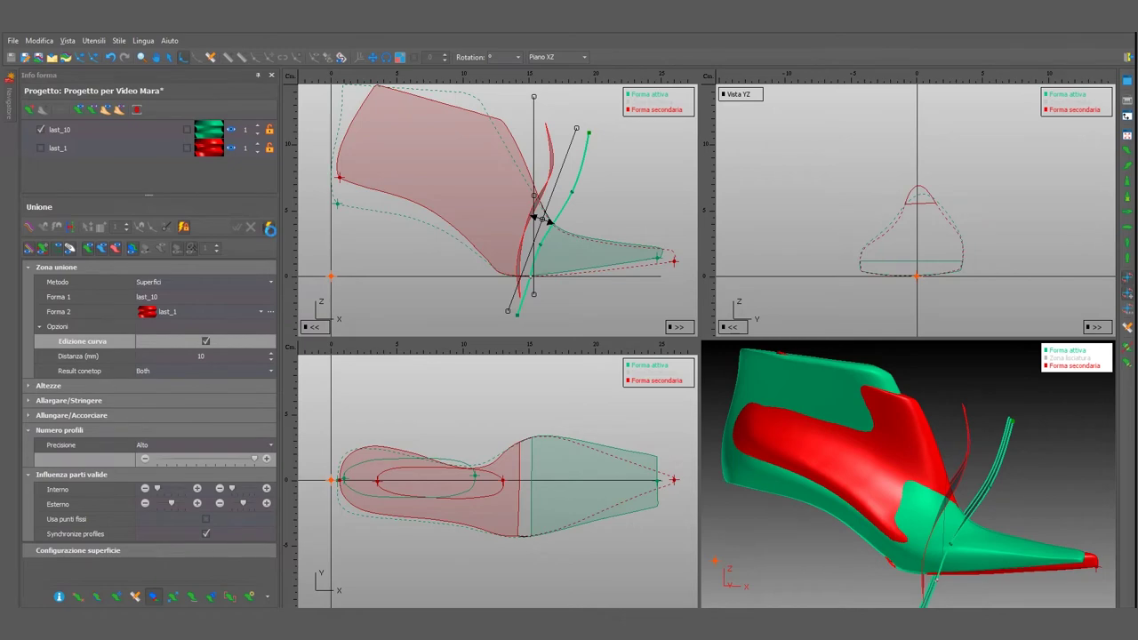
mouse_move(903, 500)
middle_down()
mouse_move(784, 475)
mouse_move(877, 521)
mouse_move(934, 465)
mouse_move(902, 436)
middle_up()
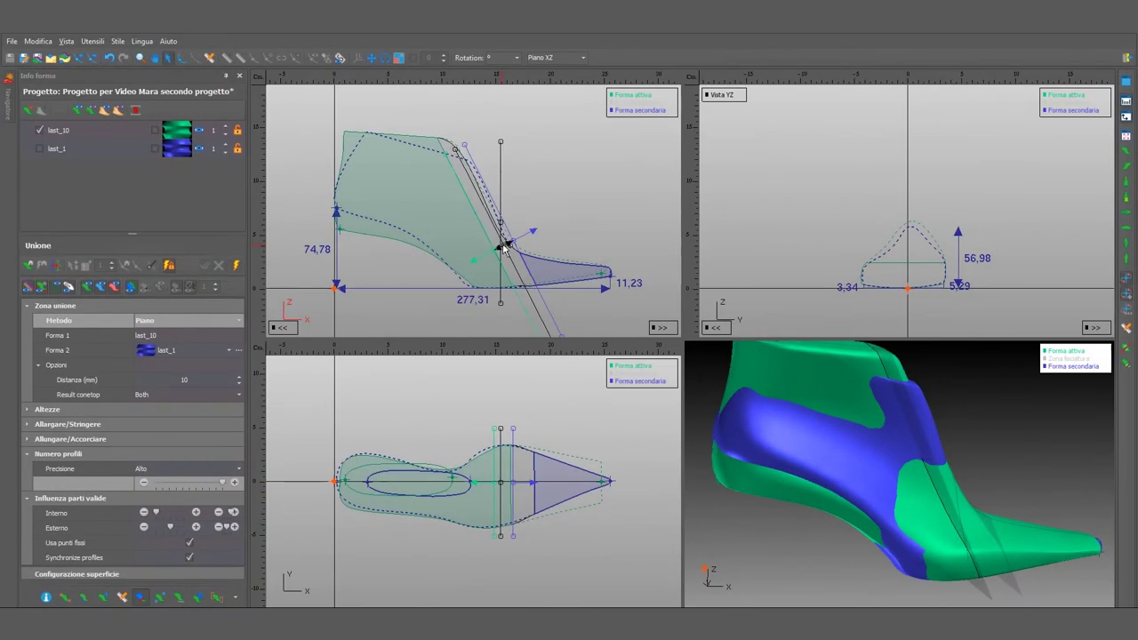
drag(504, 249, 459, 228)
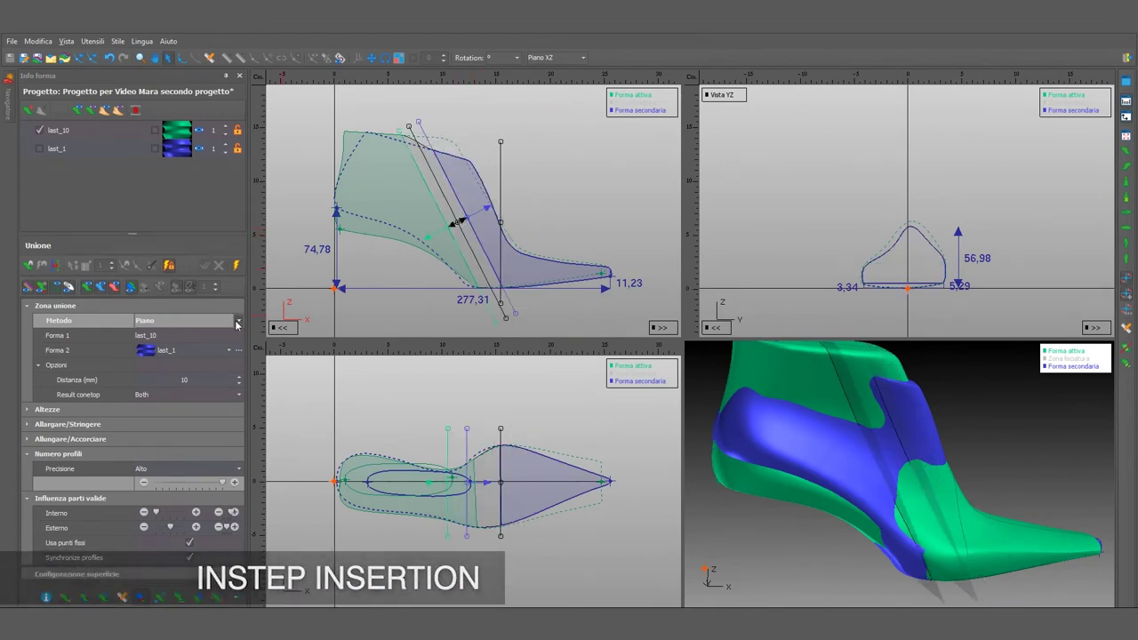
Switch the instep join to Superfici and bend the blue curve down through the instep.
click(237, 321)
click(209, 345)
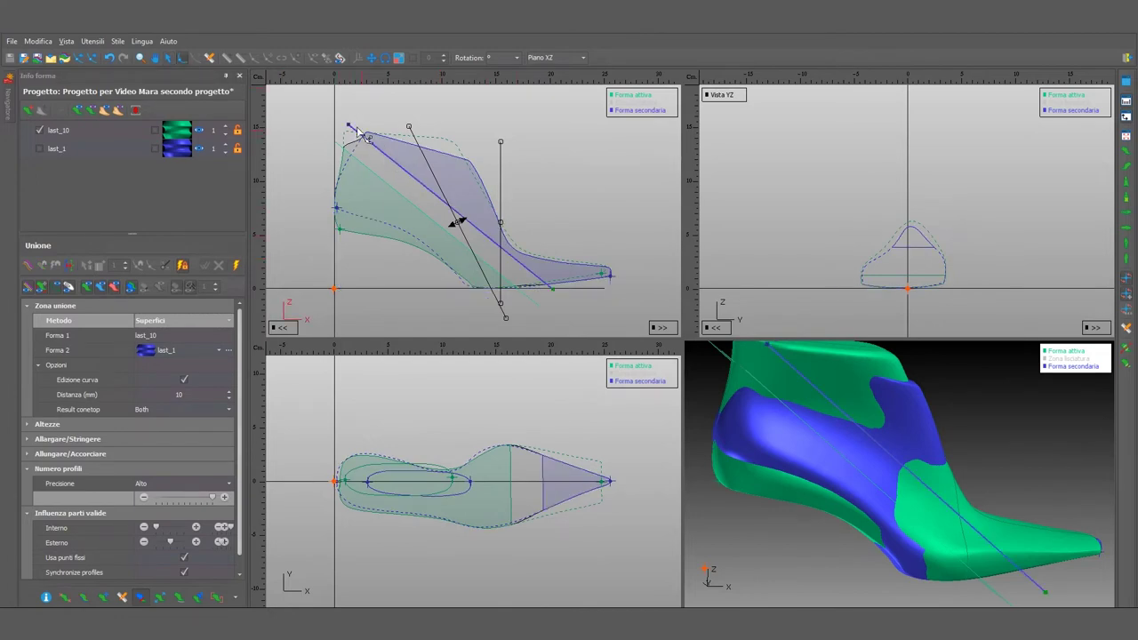
drag(453, 189, 408, 161)
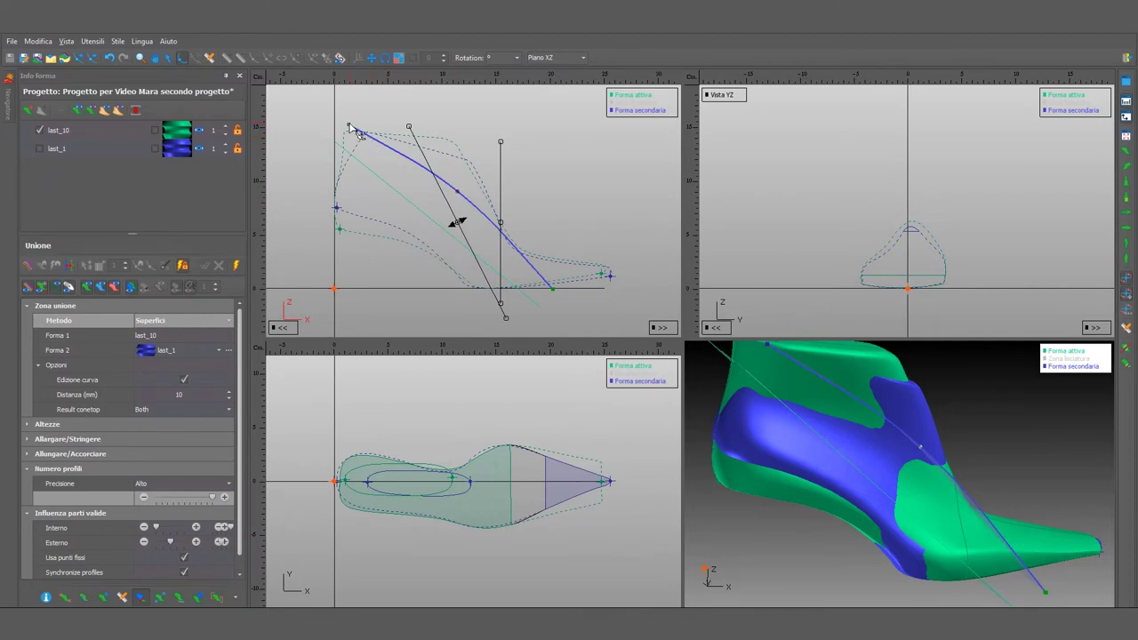
drag(349, 127, 445, 132)
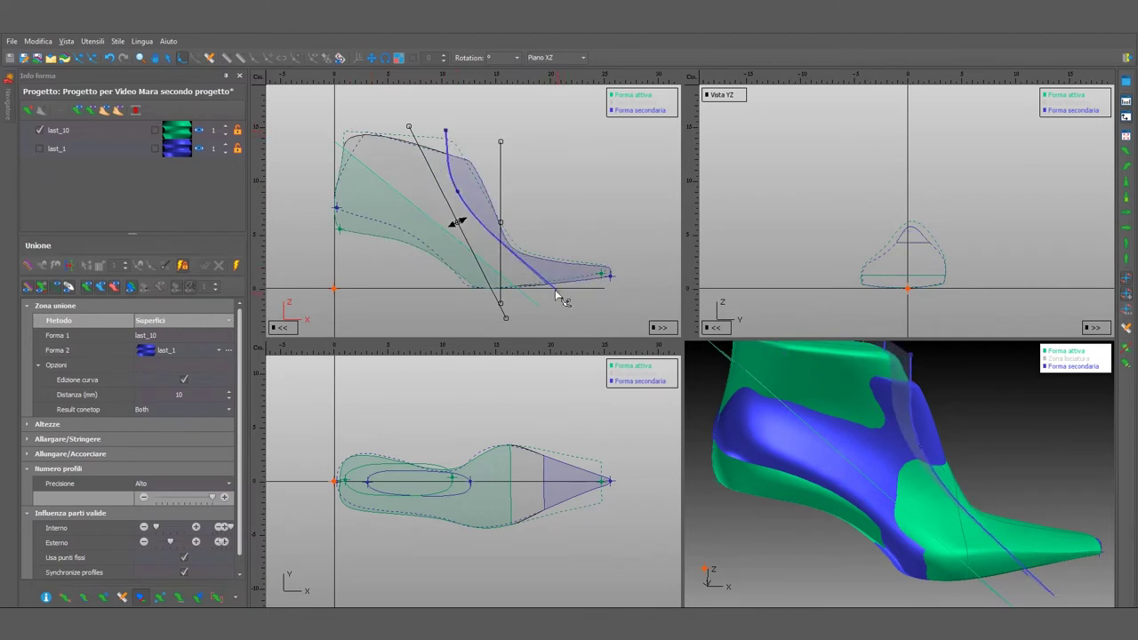
drag(560, 298, 488, 239)
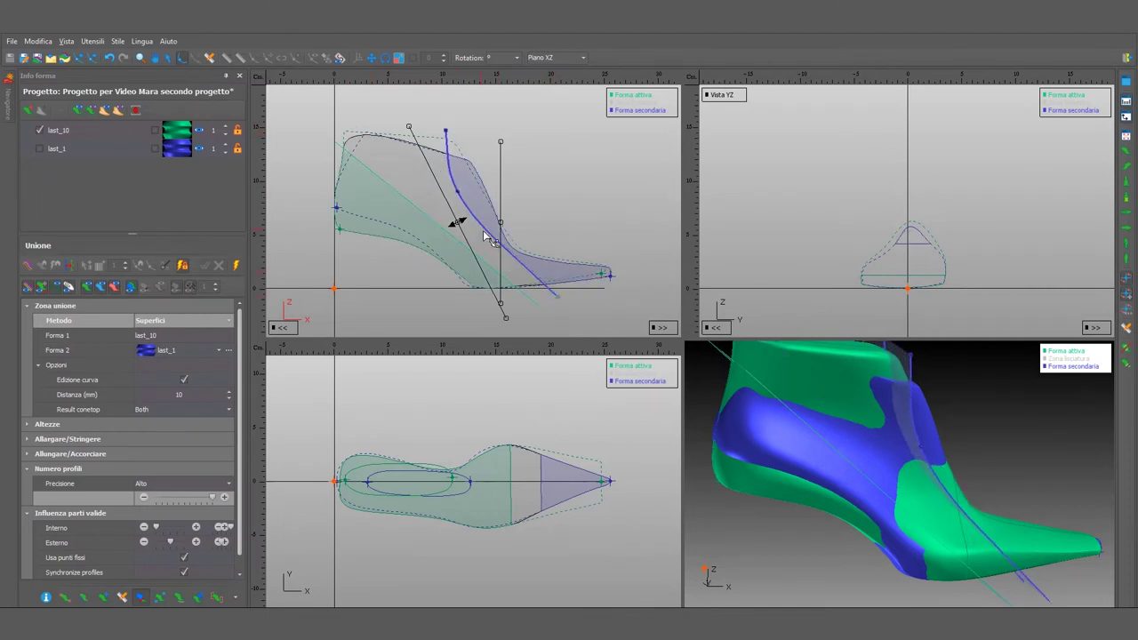
mouse_move(529, 279)
mouse_down()
mouse_move(544, 288)
mouse_move(594, 256)
mouse_up()
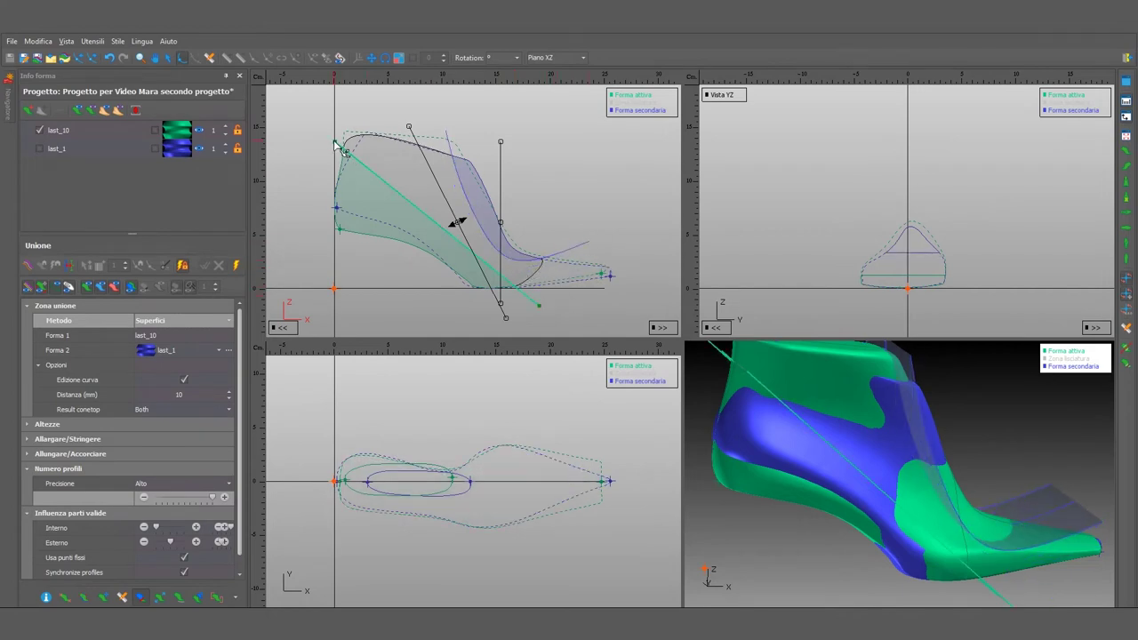
Reshape the green join curve with an added control point and apply the instep insertion.
drag(338, 147, 415, 130)
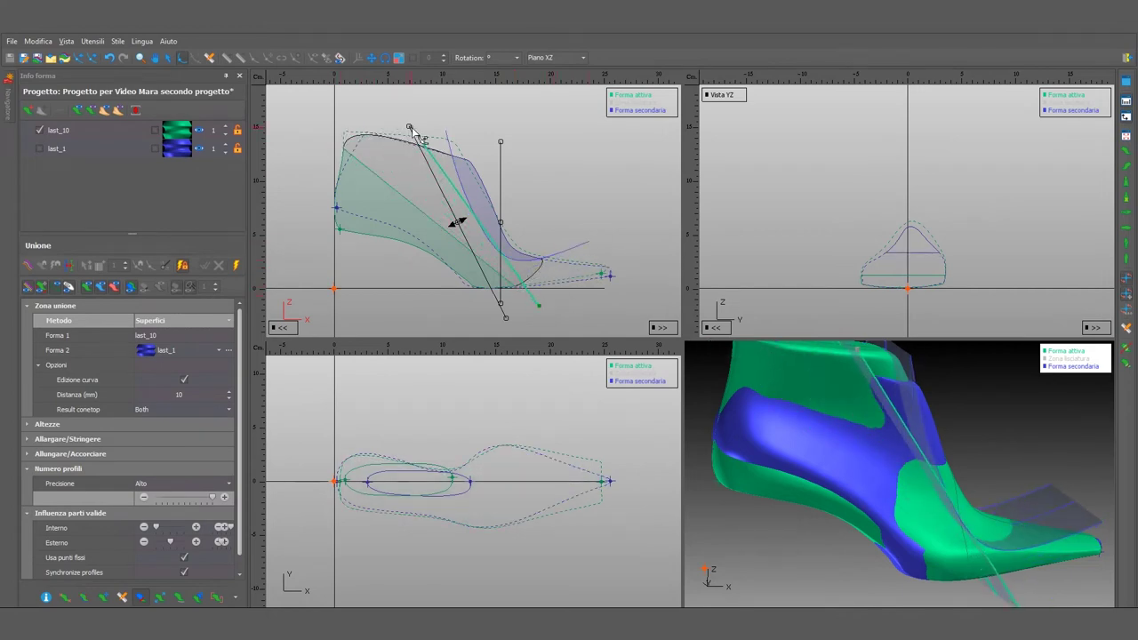
click(459, 220)
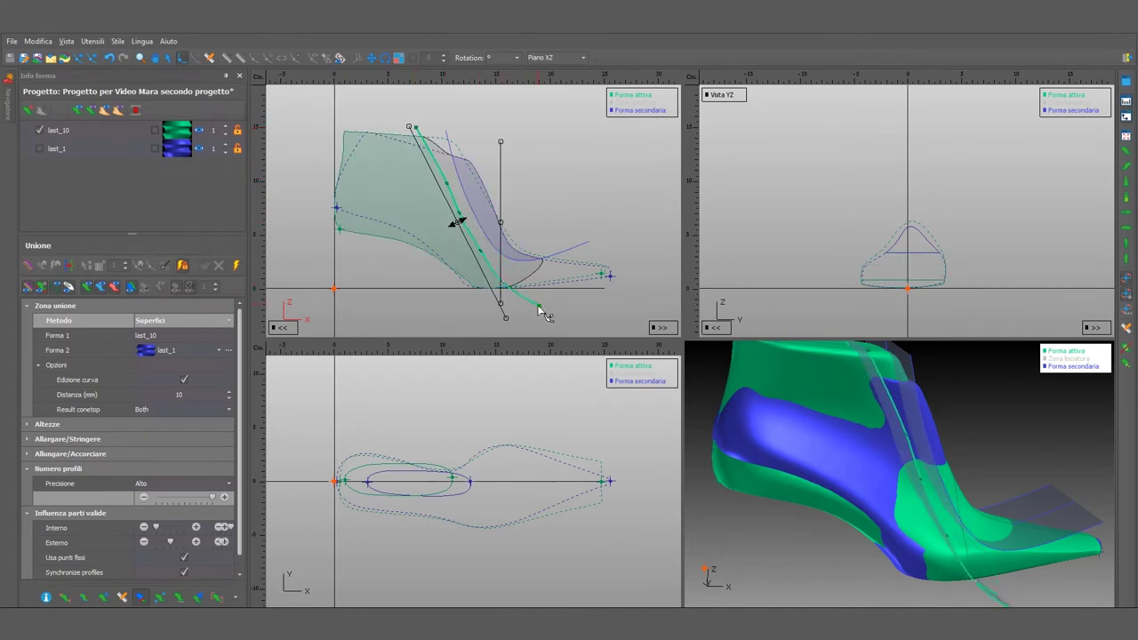
drag(540, 306, 605, 243)
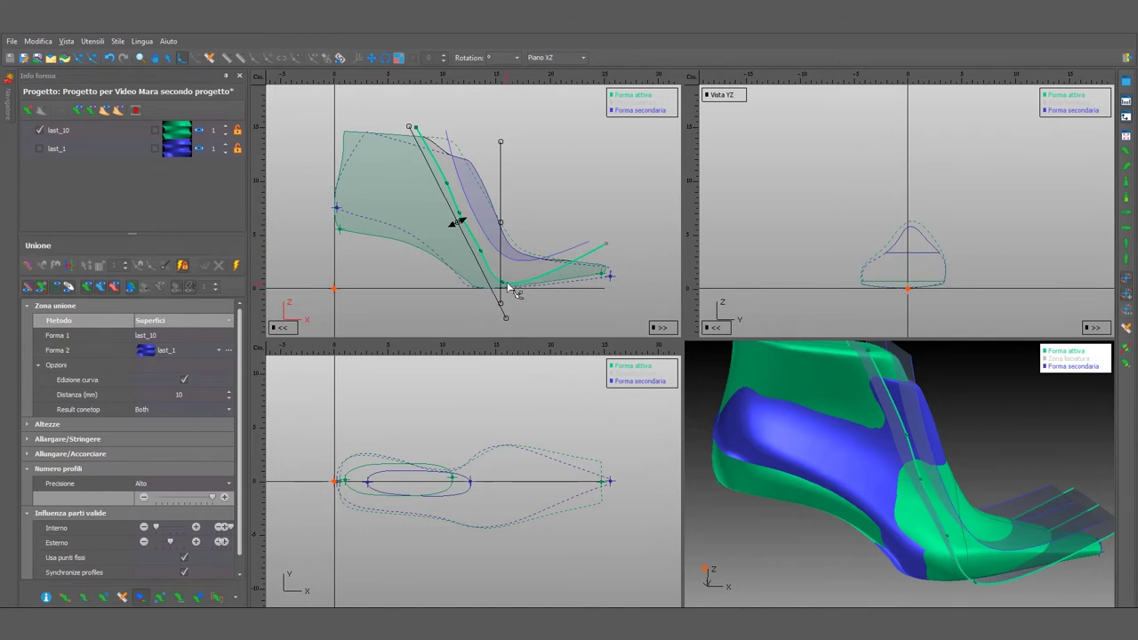
drag(513, 285, 517, 272)
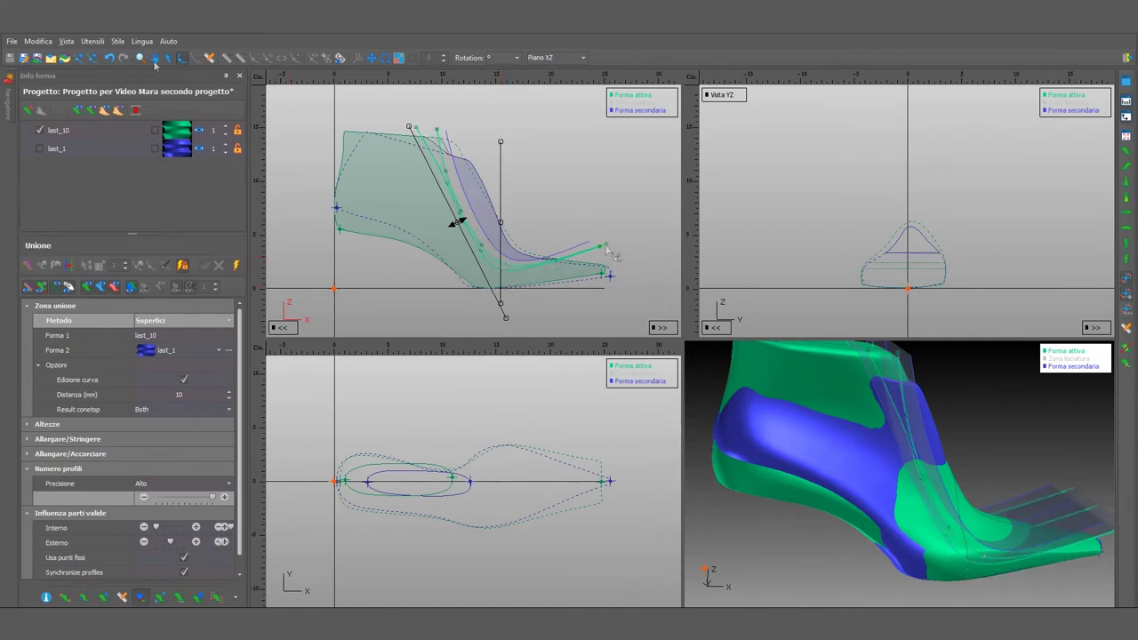
click(480, 207)
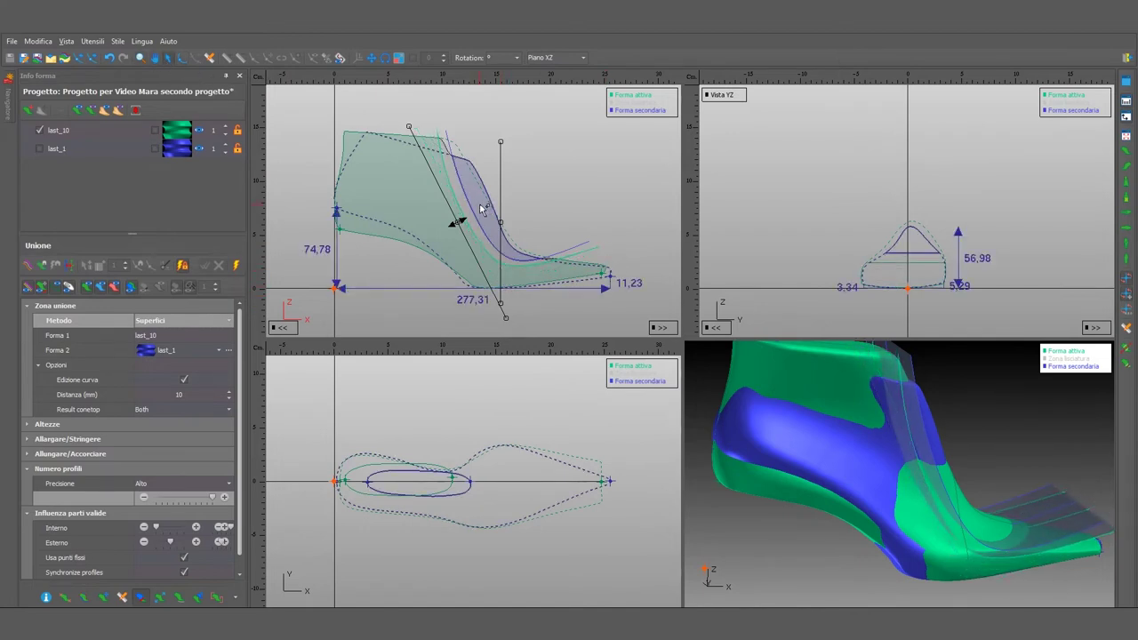
Shift the secondary last up and back and reshape its blue curve's toe-end points.
drag(480, 207, 464, 189)
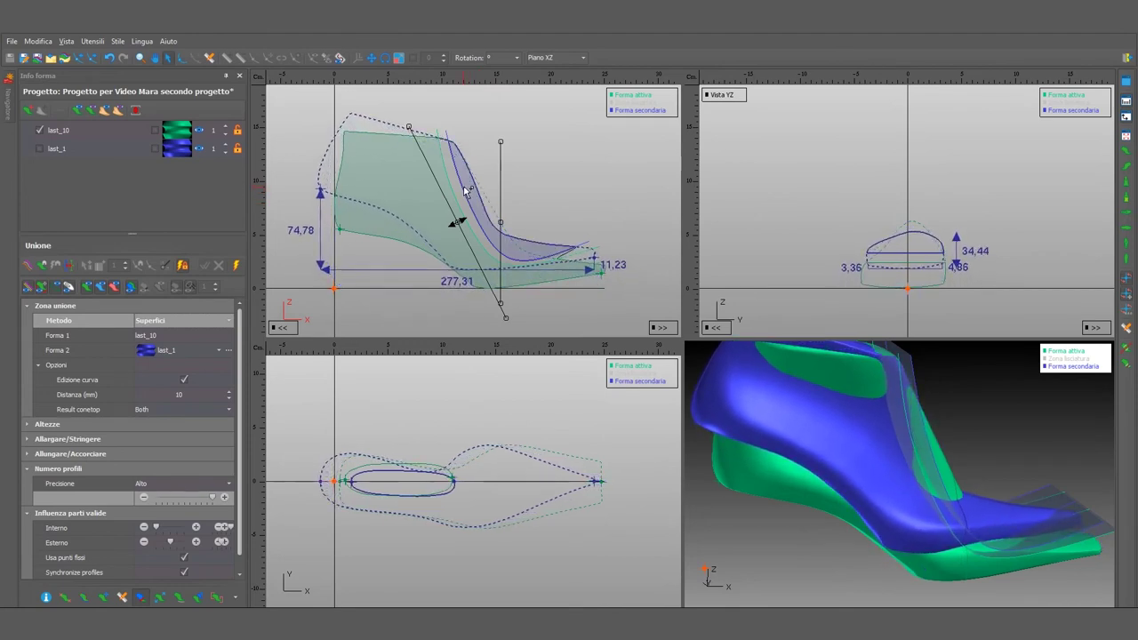
double_click(540, 255)
drag(589, 244, 558, 264)
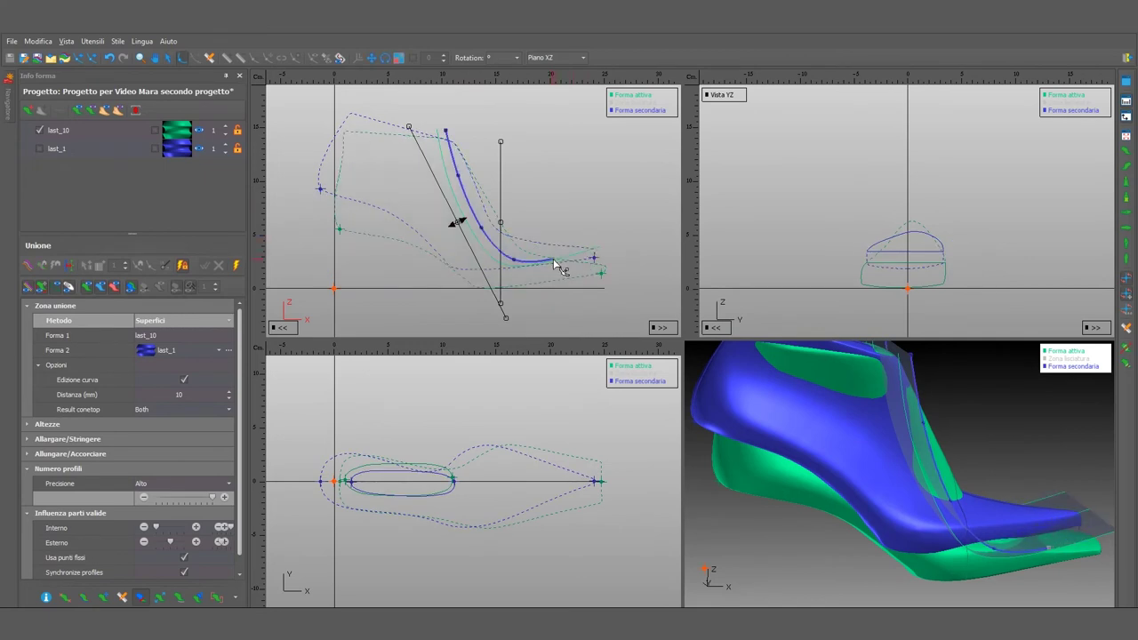
mouse_move(522, 259)
mouse_down()
mouse_move(539, 255)
mouse_move(515, 236)
mouse_up()
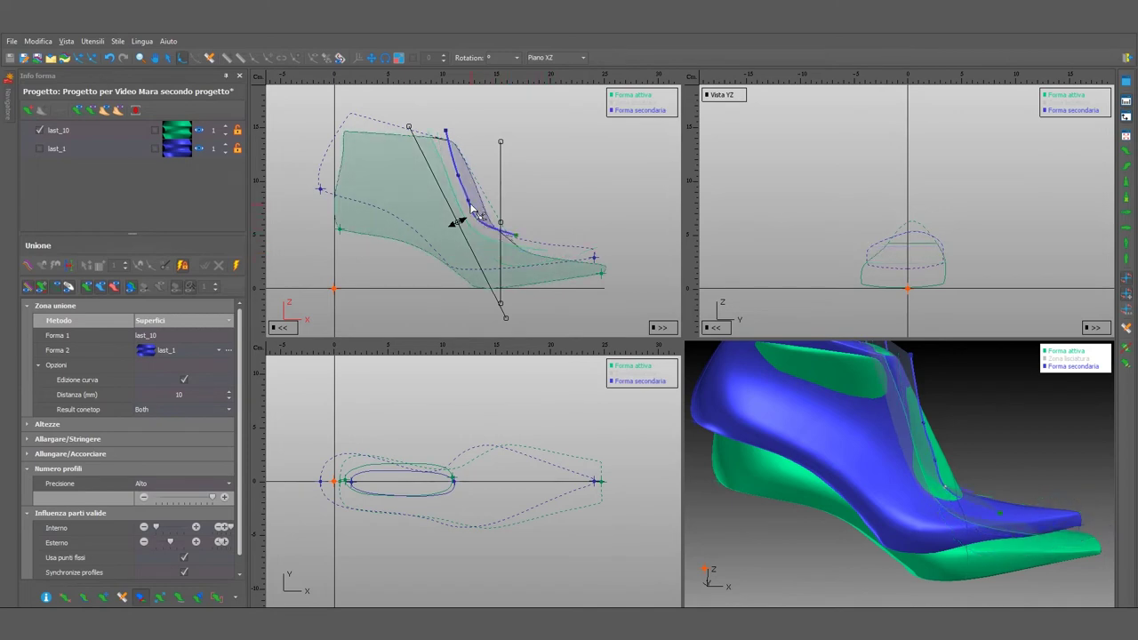
drag(467, 204, 464, 199)
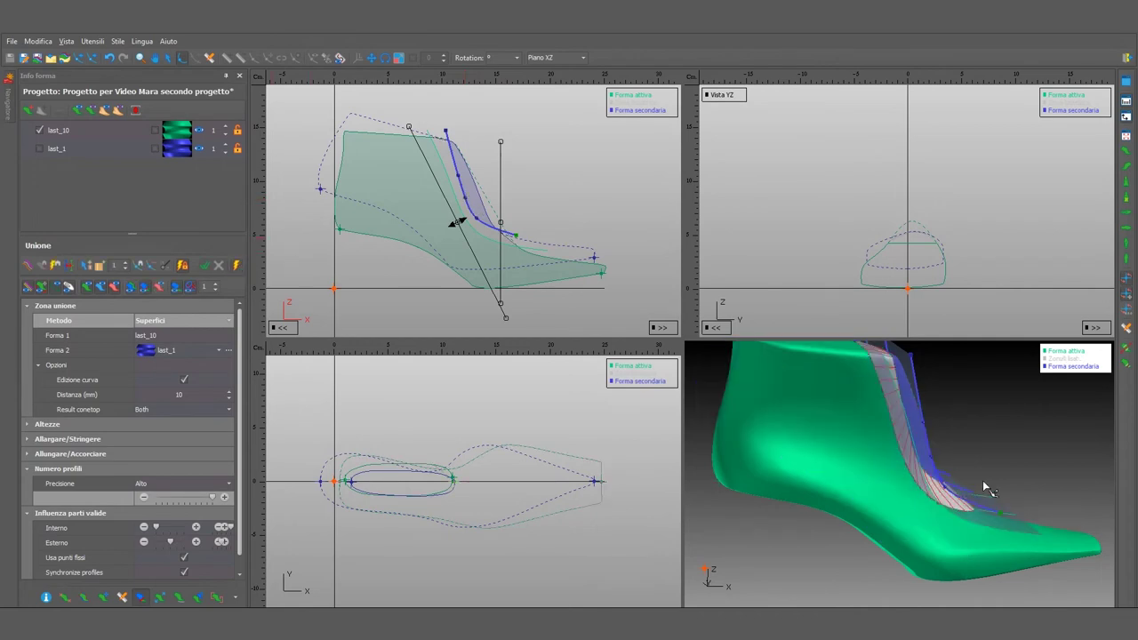
middle_drag(987, 487, 901, 484)
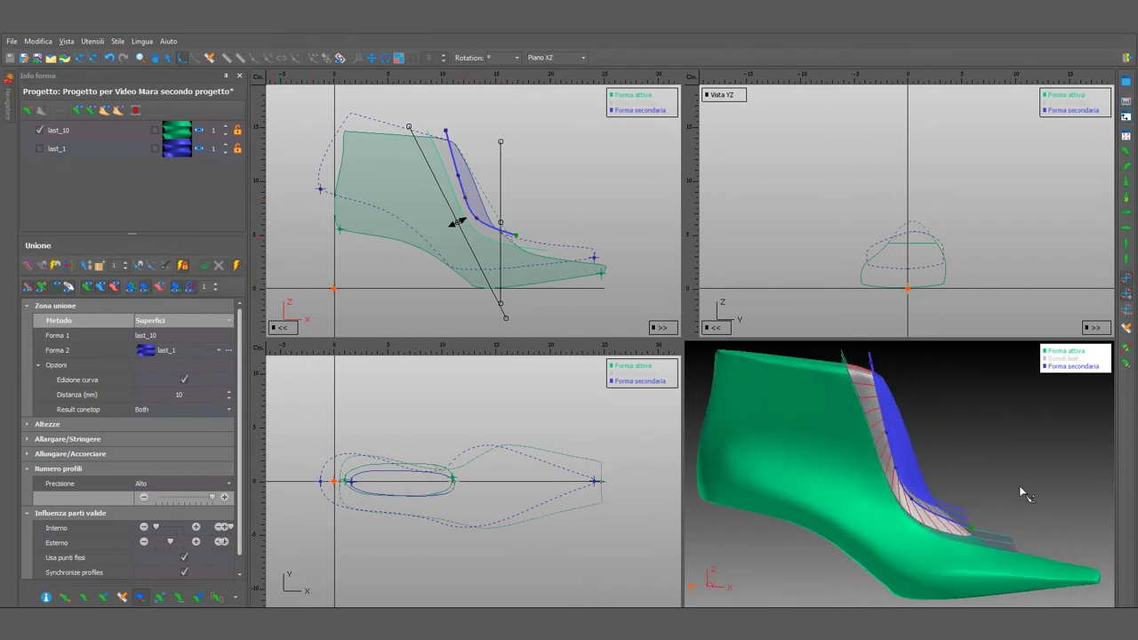
mouse_move(1019, 487)
middle_down()
mouse_move(818, 465)
mouse_move(889, 489)
mouse_move(934, 490)
mouse_move(934, 472)
middle_up()
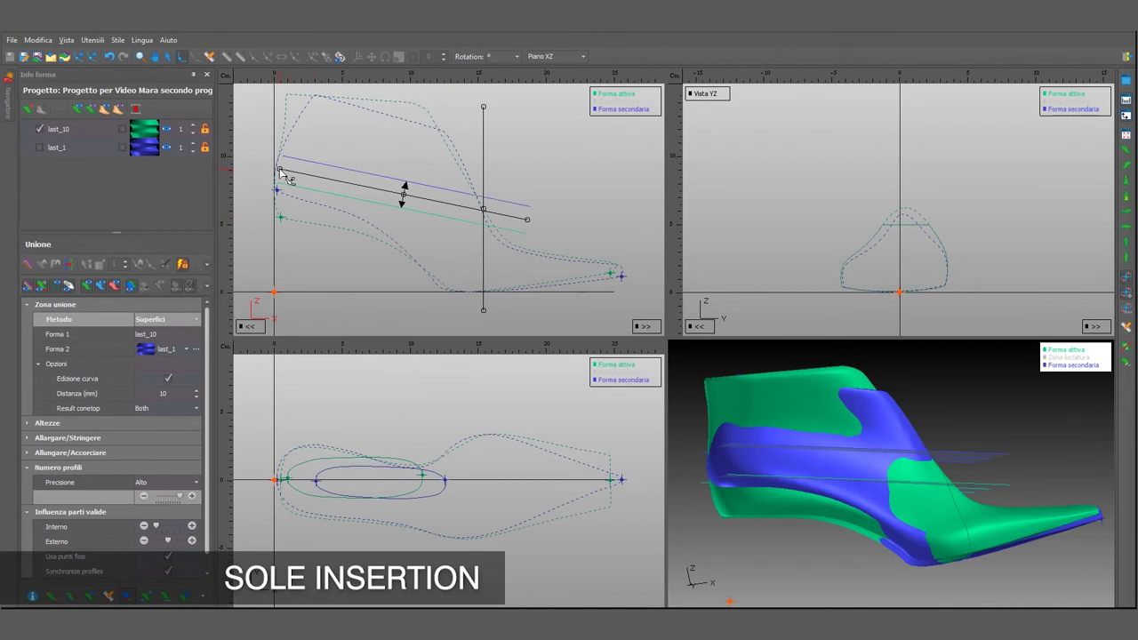
Extend the section line past the heel and bend the green join curve down to the heel seat.
drag(280, 170, 265, 167)
click(180, 58)
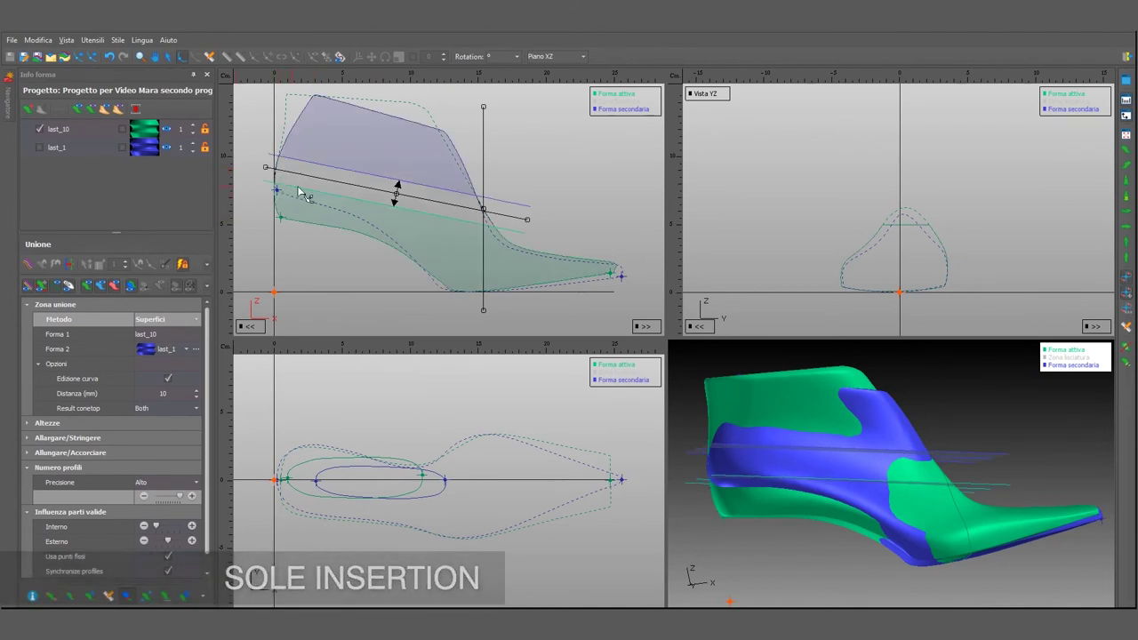
mouse_move(266, 185)
mouse_down()
mouse_move(266, 203)
mouse_move(394, 237)
mouse_move(443, 265)
mouse_up()
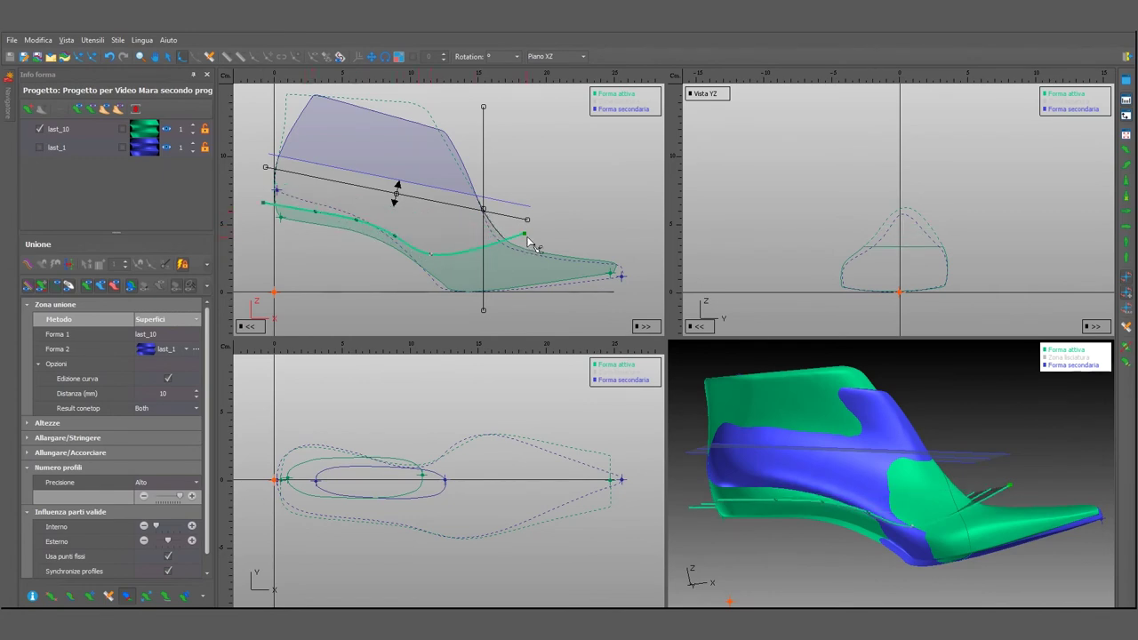
mouse_move(531, 242)
mouse_down()
mouse_move(508, 282)
mouse_move(465, 310)
mouse_move(481, 309)
mouse_up()
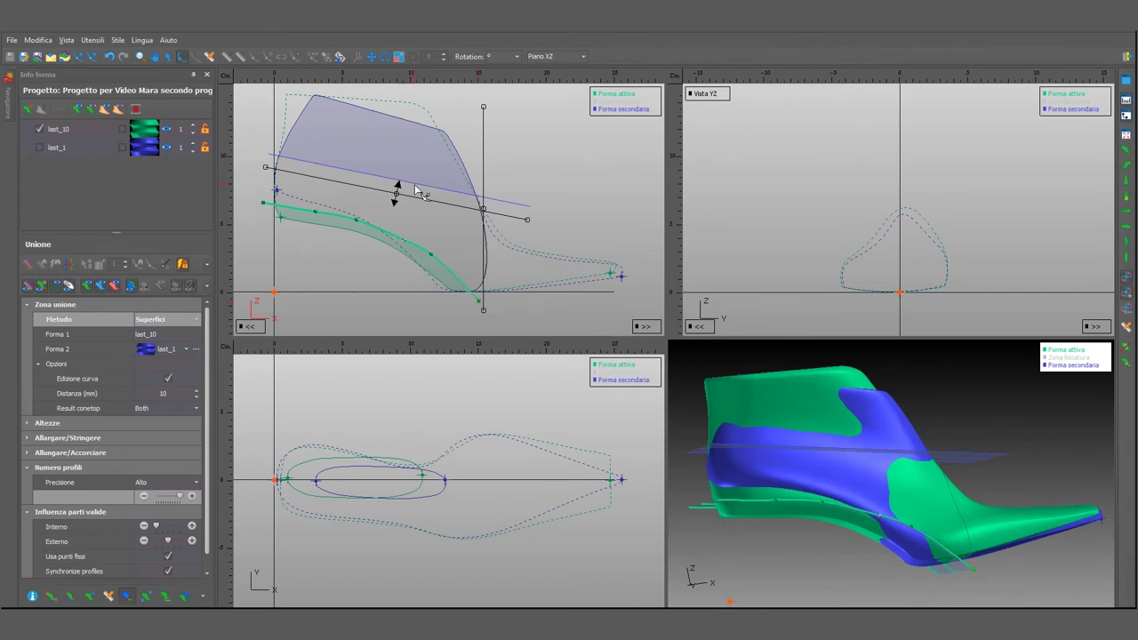
Lower the blue join line, add five control points, and pull its end to the heel base.
click(444, 190)
drag(444, 190, 444, 220)
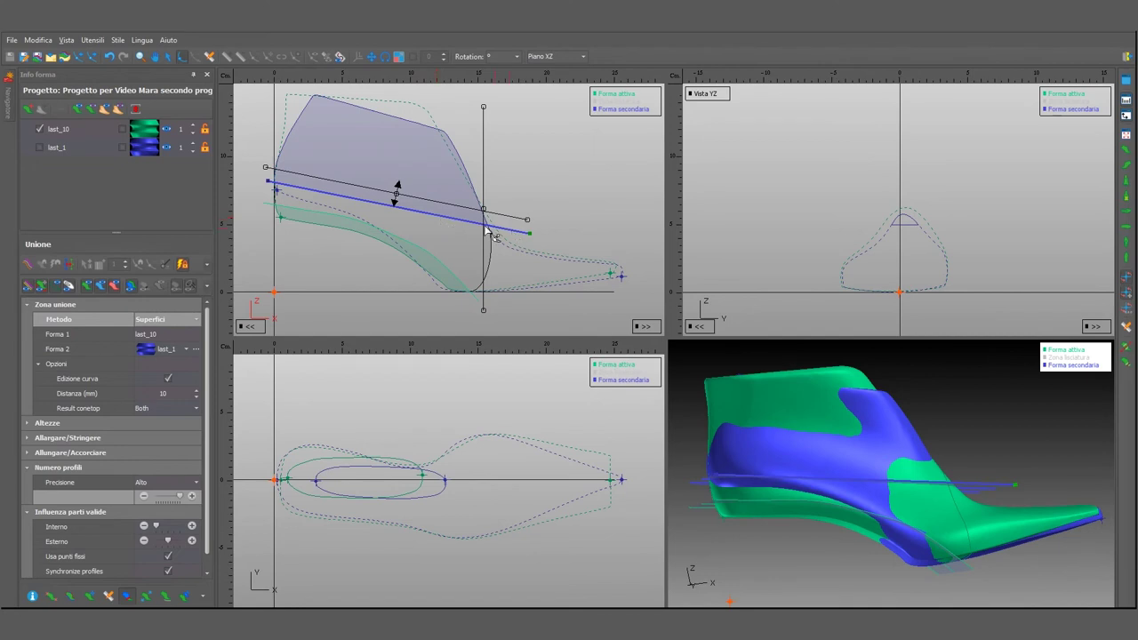
click(316, 195)
click(373, 210)
click(425, 229)
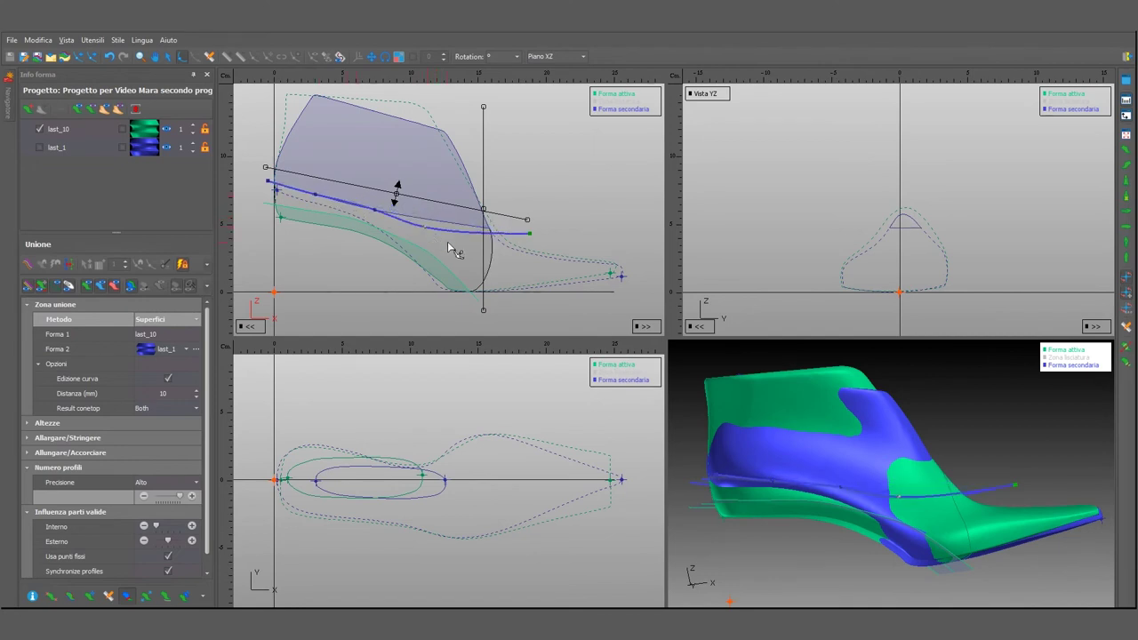
click(455, 244)
click(479, 275)
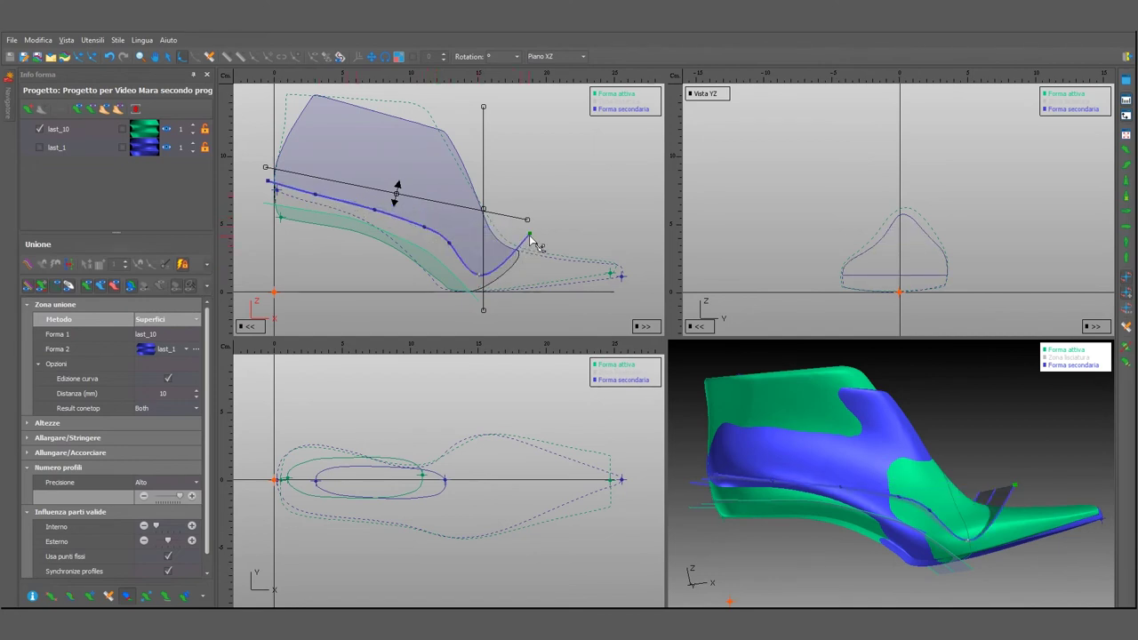
mouse_move(529, 235)
mouse_down()
mouse_move(500, 305)
mouse_move(484, 307)
mouse_up()
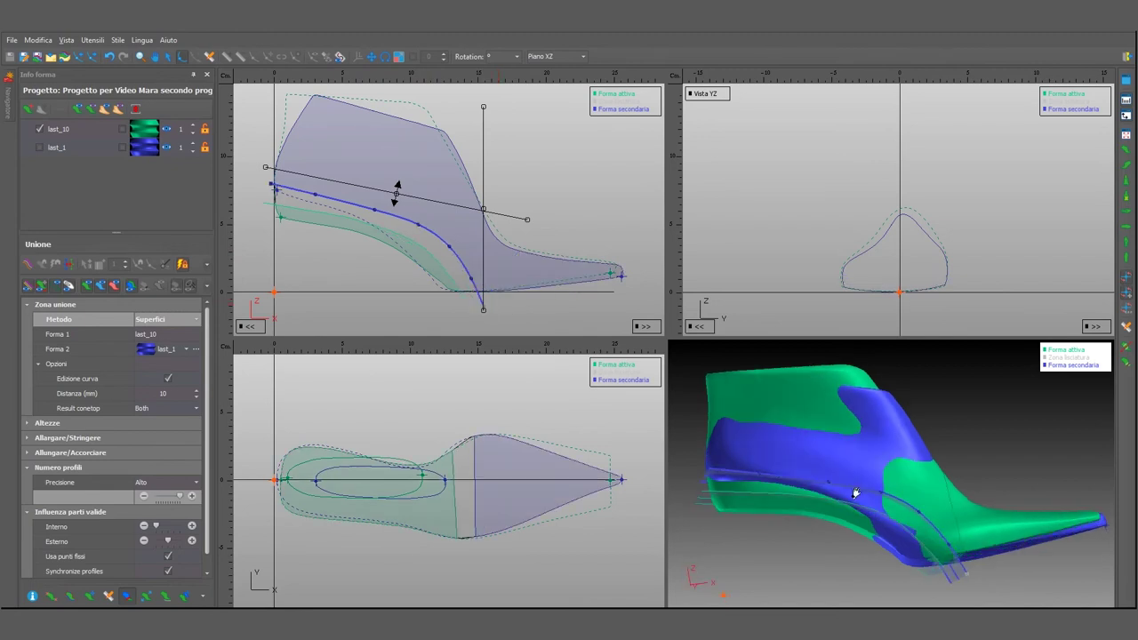
mouse_move(875, 498)
mouse_down()
mouse_move(981, 472)
mouse_move(948, 465)
mouse_up()
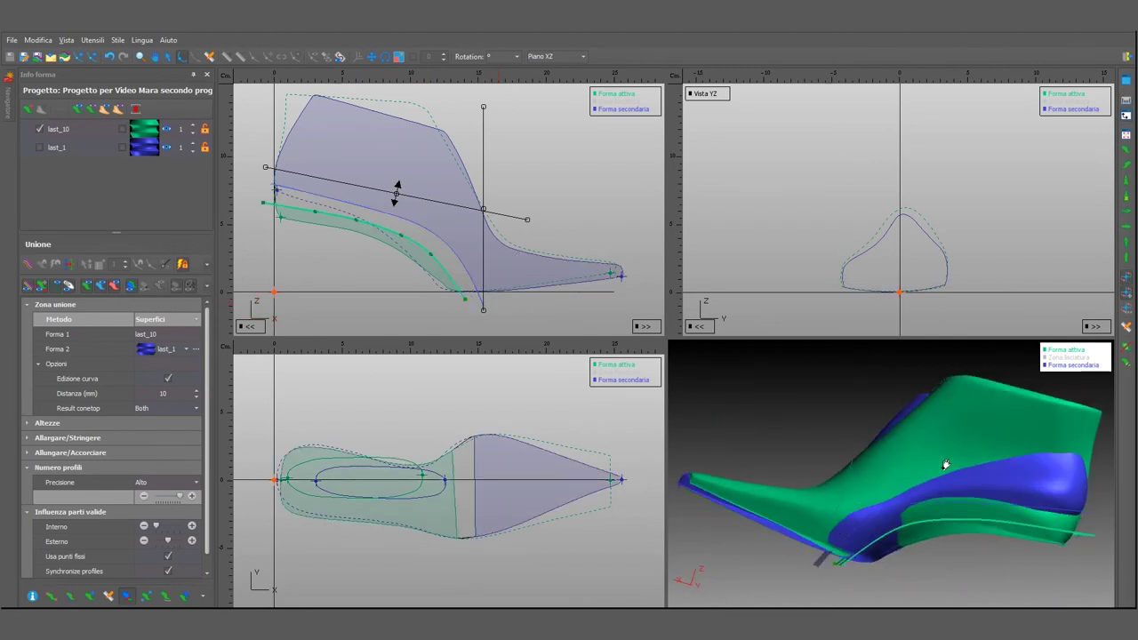
Reshape the green sole join curve's heel profile on the 3D last.
mouse_move(1042, 477)
mouse_down()
mouse_move(1005, 475)
mouse_move(1003, 508)
mouse_move(962, 503)
mouse_move(941, 485)
mouse_move(920, 516)
mouse_move(906, 513)
mouse_move(887, 562)
mouse_move(884, 542)
mouse_move(872, 568)
mouse_move(883, 518)
mouse_up()
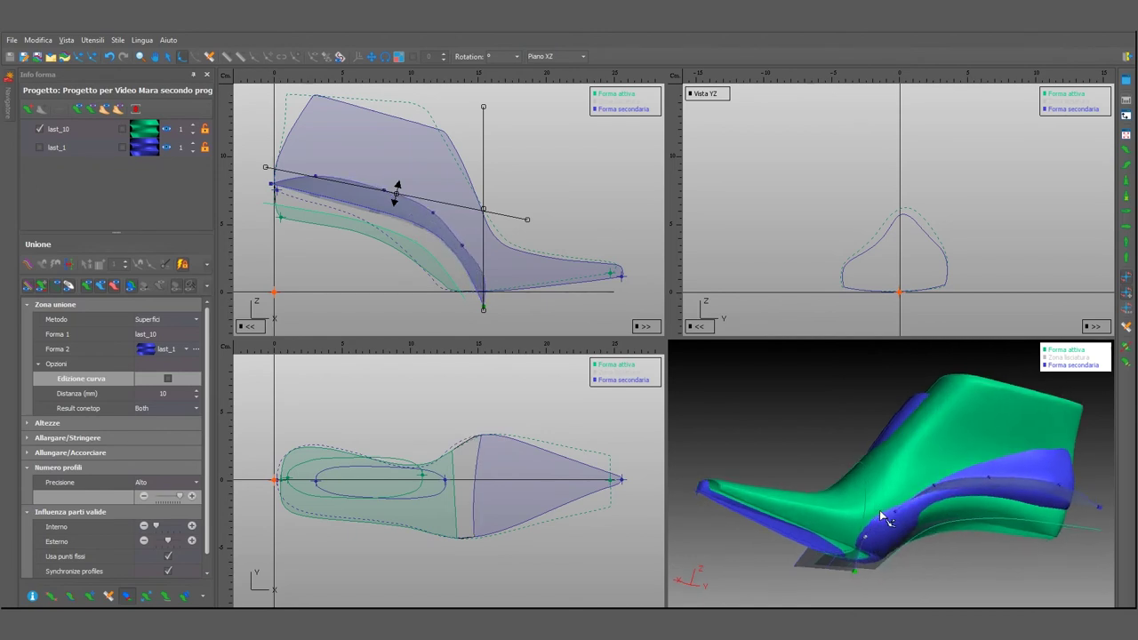
click(850, 569)
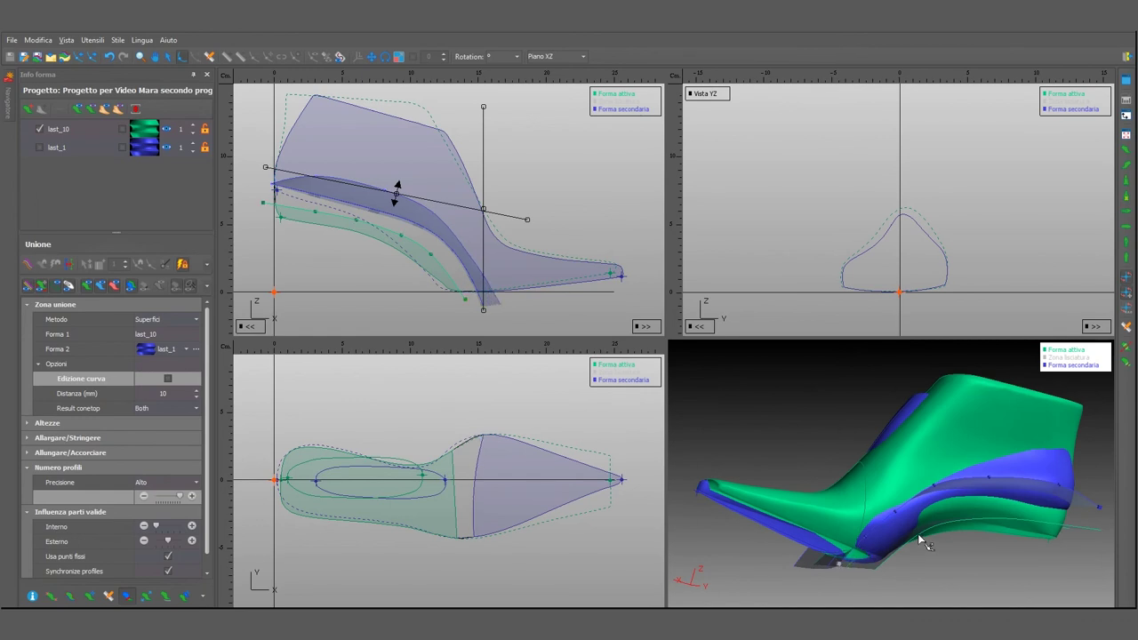
drag(958, 520, 956, 512)
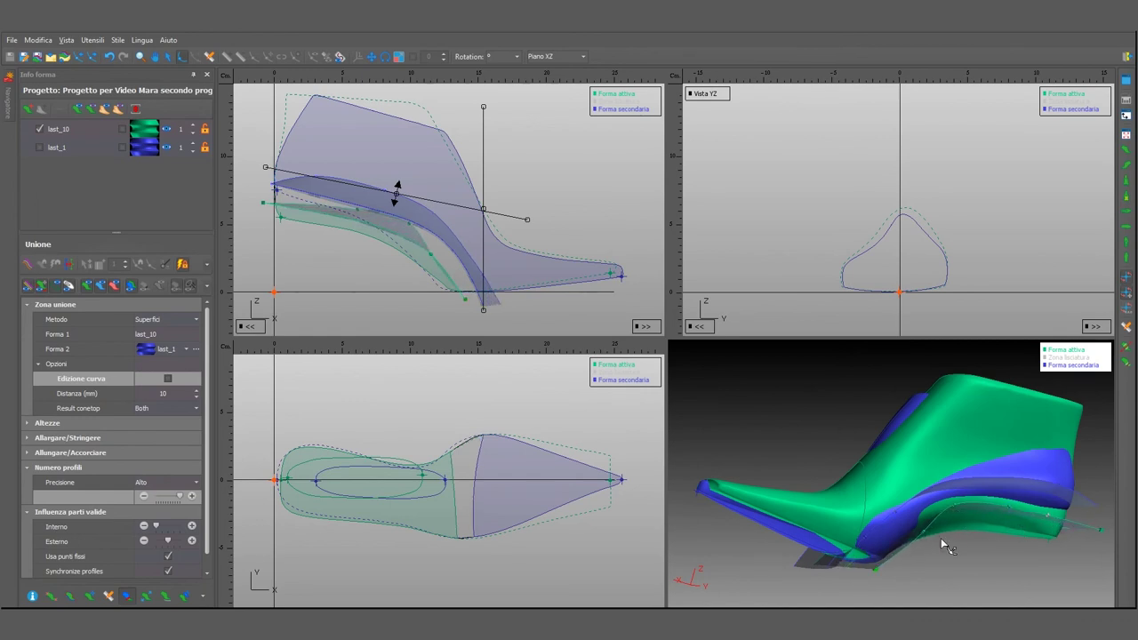
drag(940, 538, 867, 567)
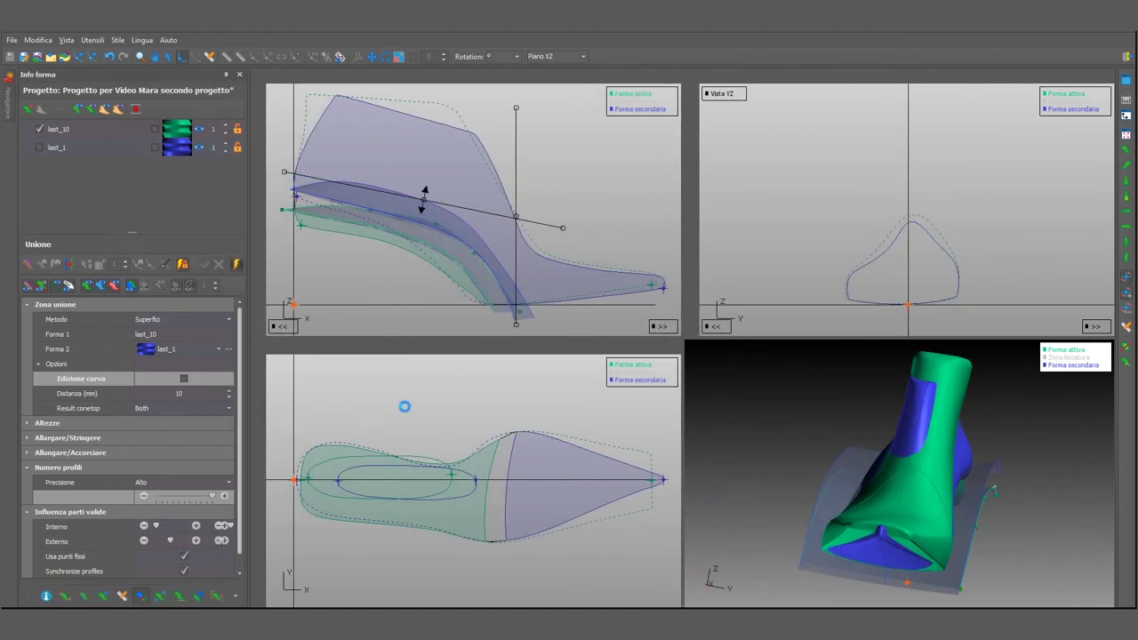
mouse_move(842, 514)
middle_down()
mouse_move(934, 496)
mouse_move(915, 495)
middle_up()
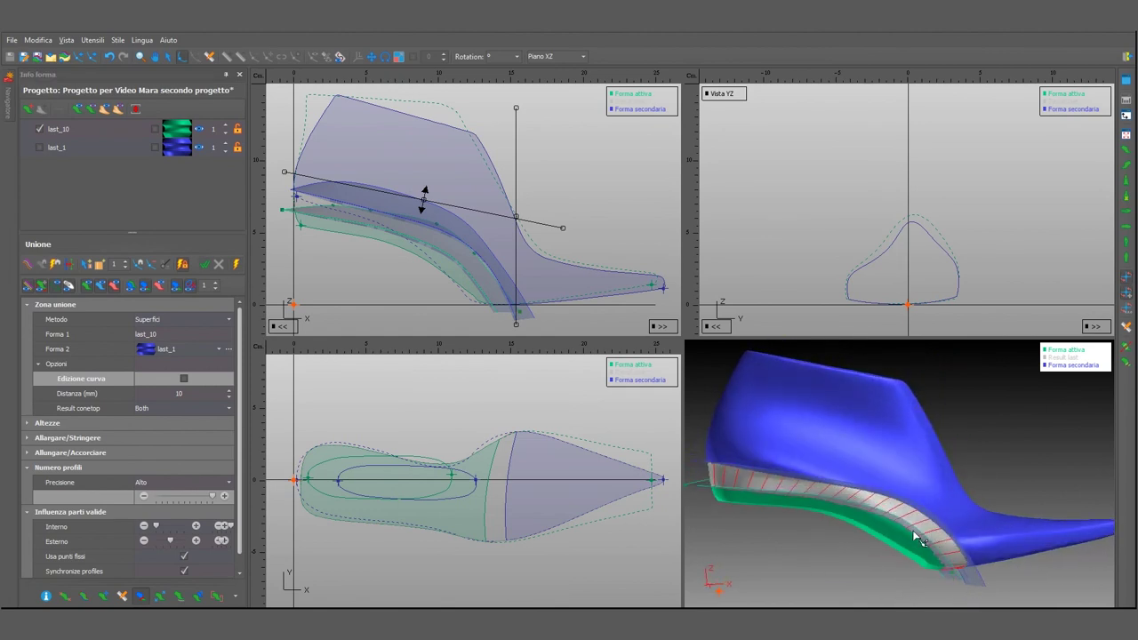
mouse_move(918, 539)
middle_down()
mouse_move(851, 490)
mouse_move(790, 467)
mouse_move(877, 467)
mouse_move(866, 523)
middle_up()
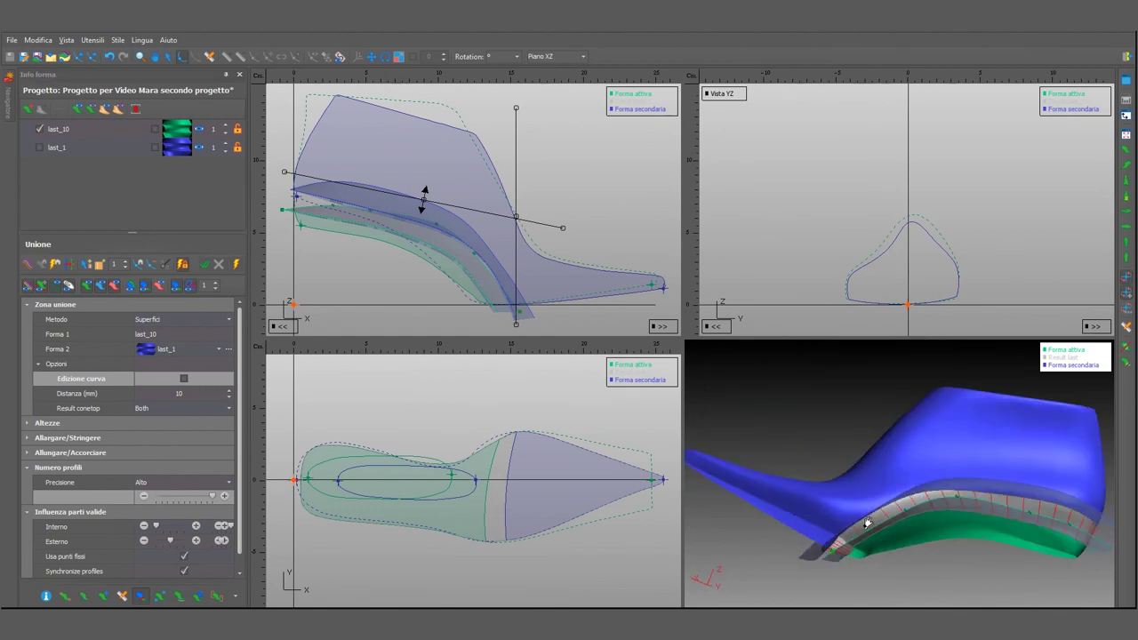